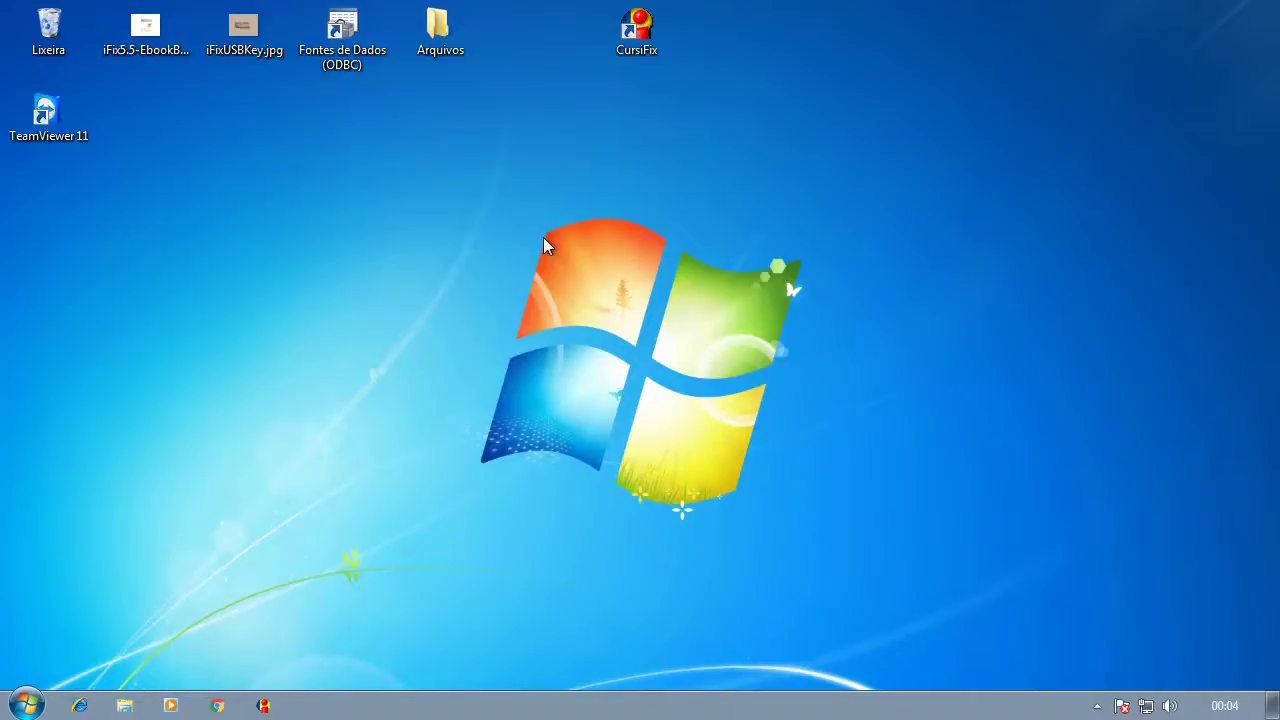
Open the desktop personalization settings and apply the "Tema clássico do Windows" theme
right_click(480, 233)
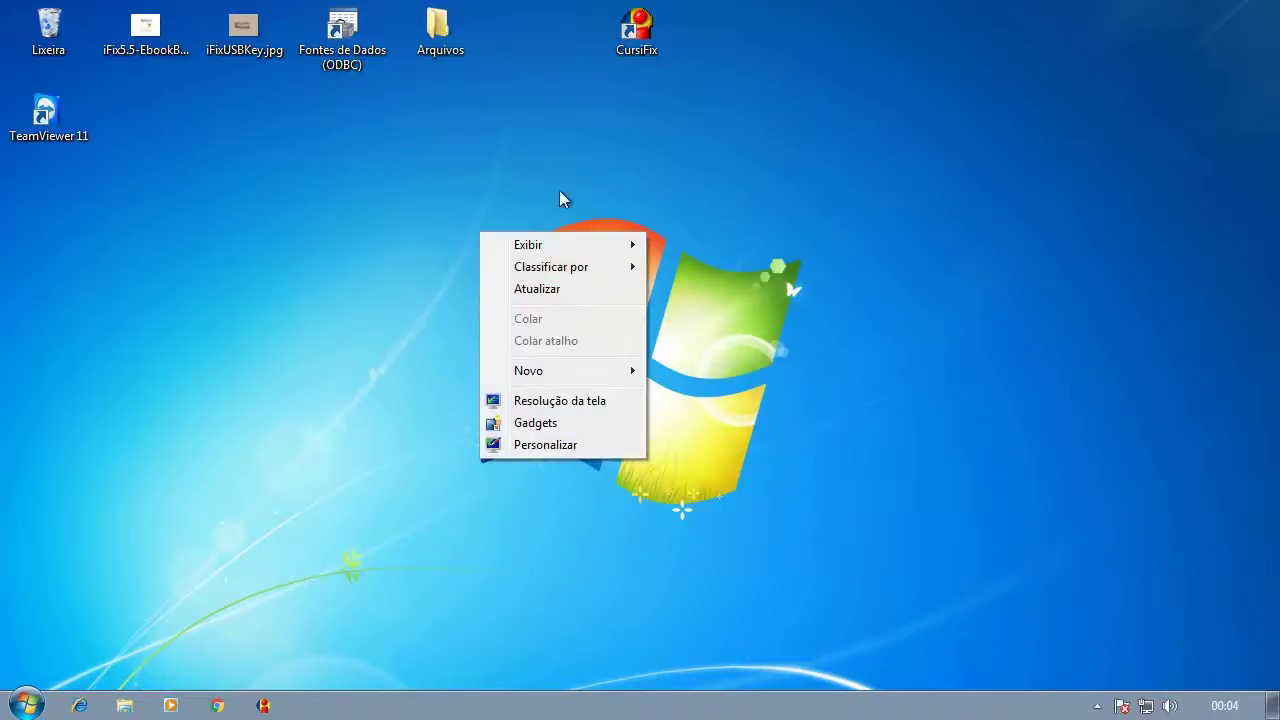
click(578, 450)
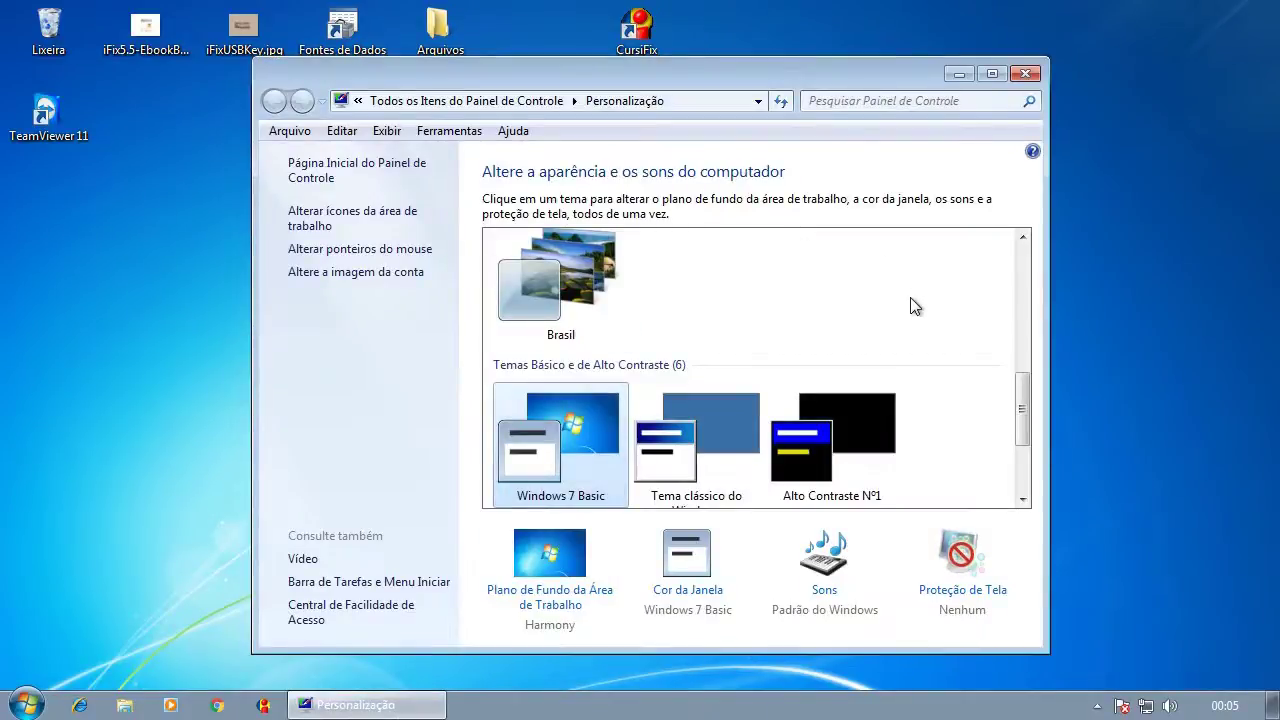
scroll(834, 323, down, 1)
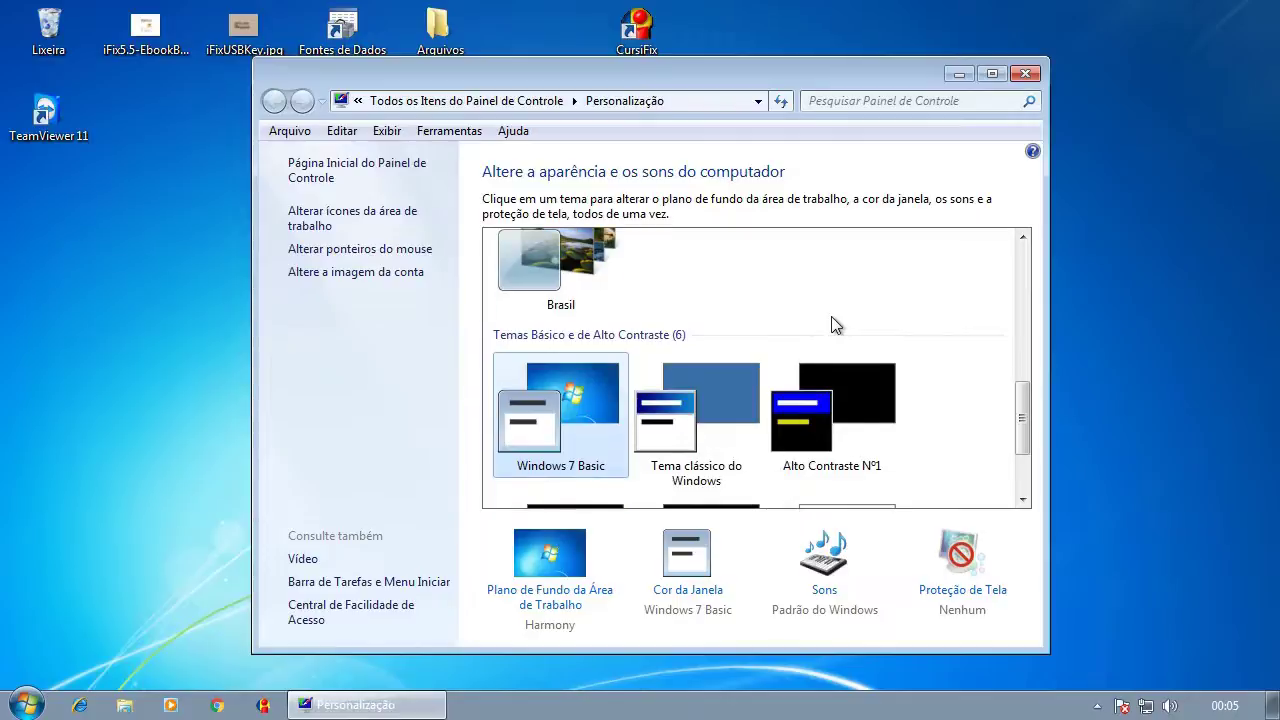
click(680, 436)
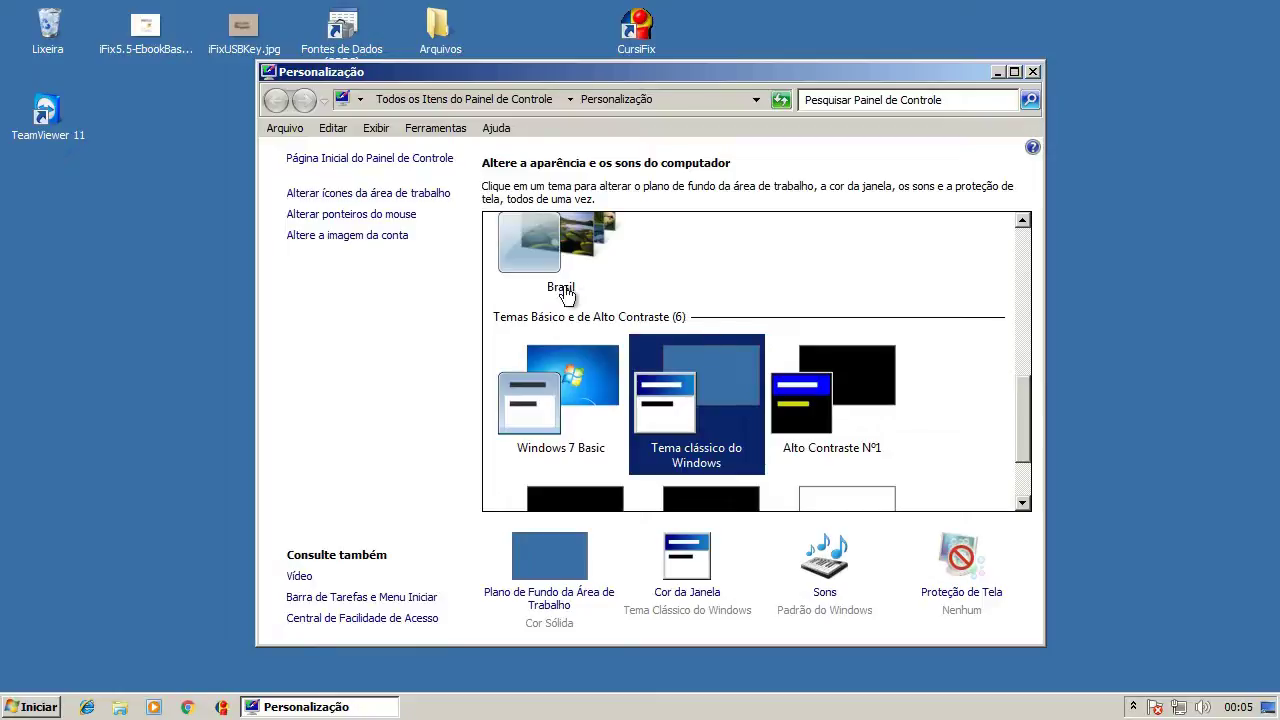
Set the desktop background to solid black, save the change and close the personalization window
drag(1020, 389, 1032, 292)
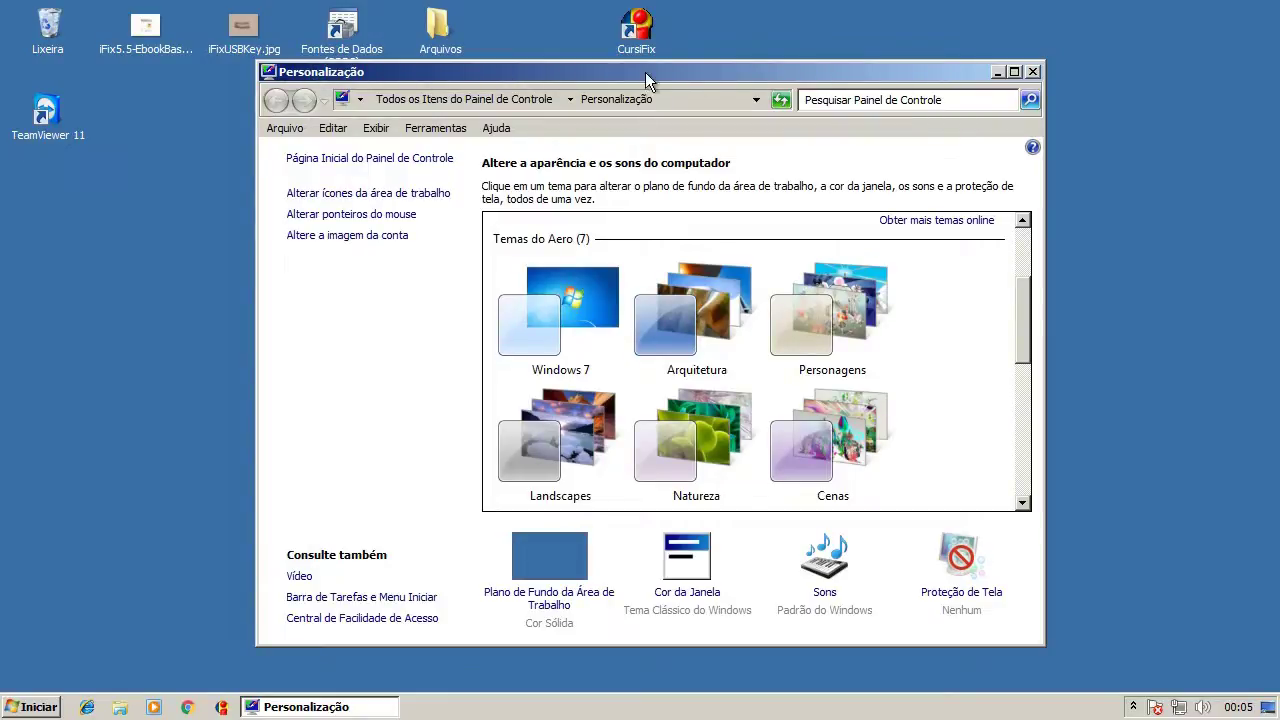
drag(597, 66, 679, 58)
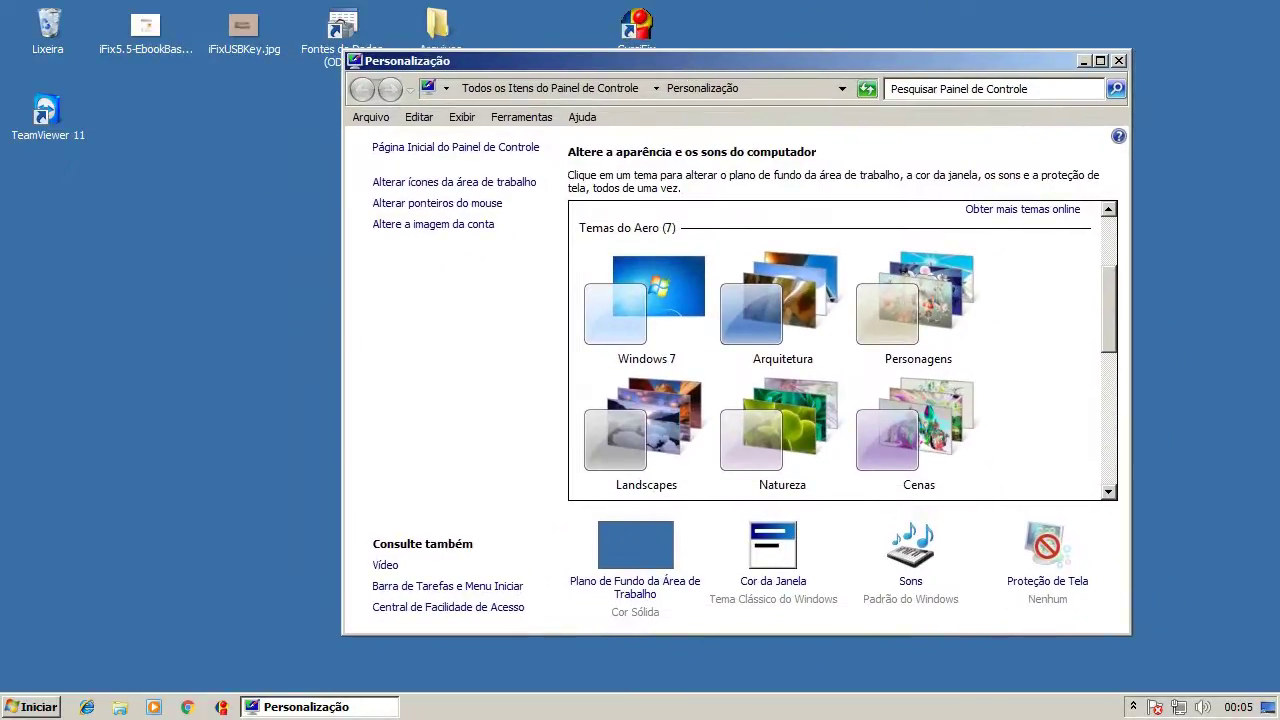
drag(1112, 290, 1122, 524)
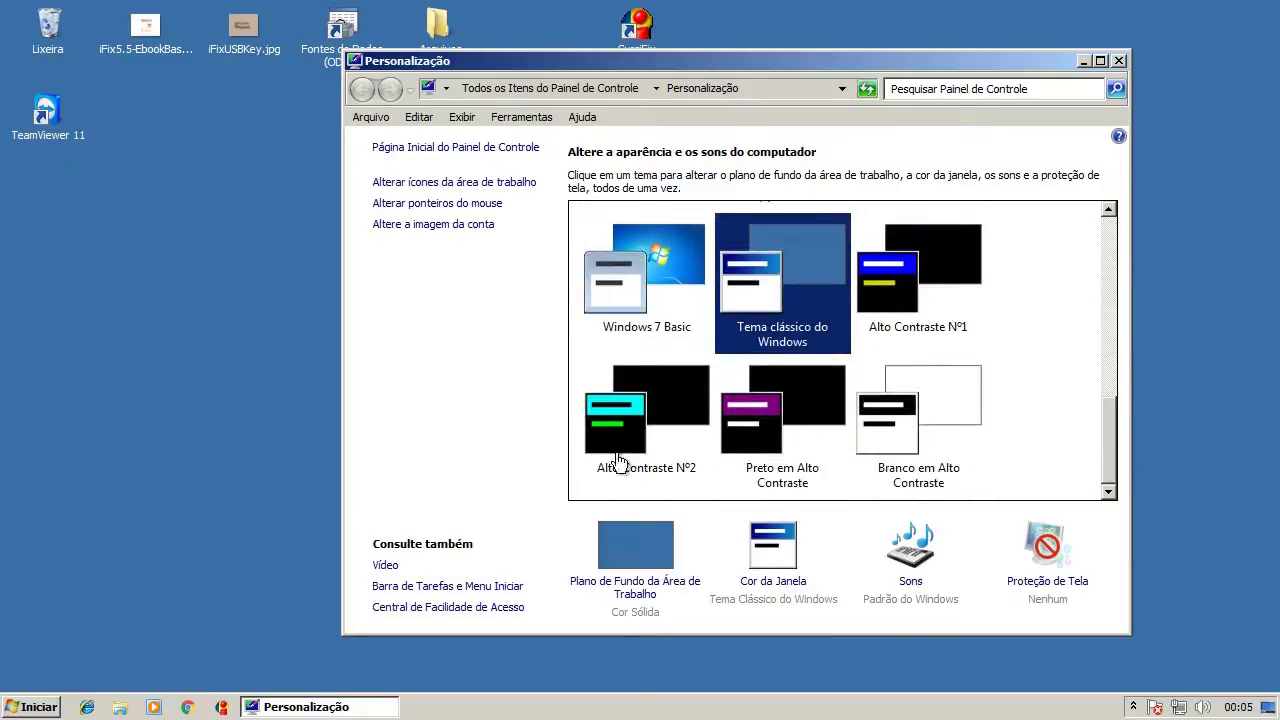
click(648, 540)
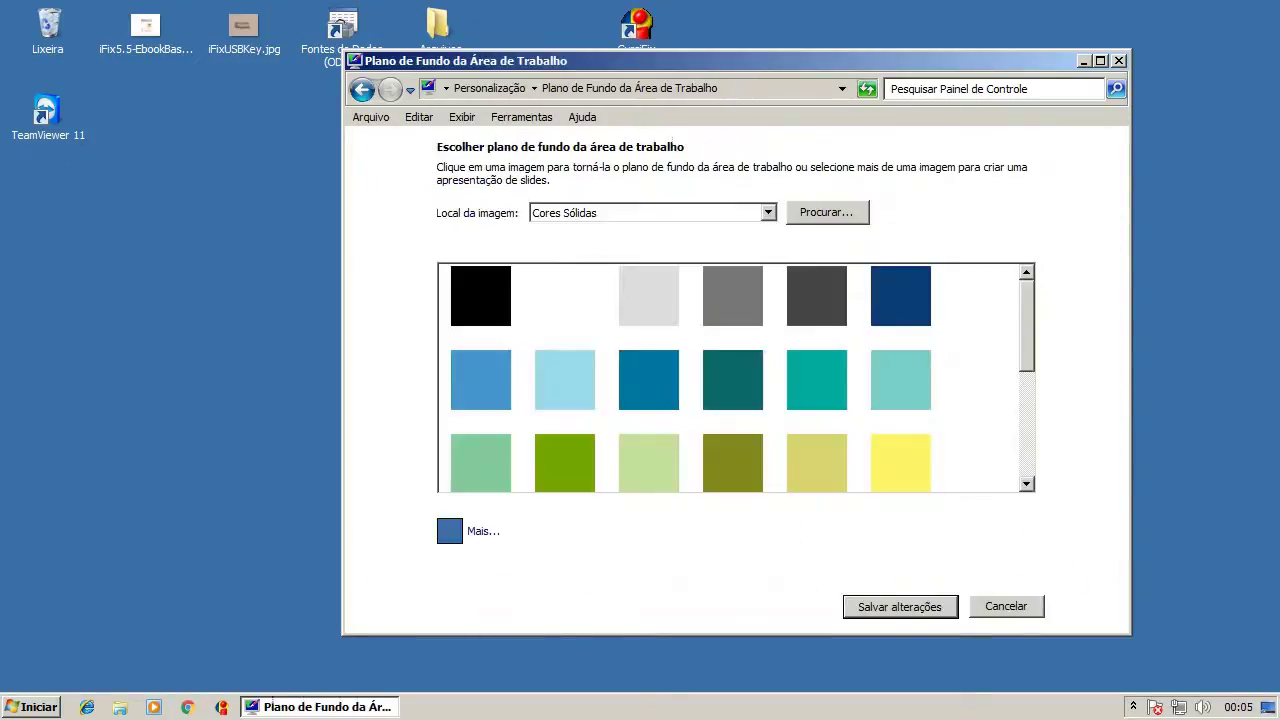
click(479, 284)
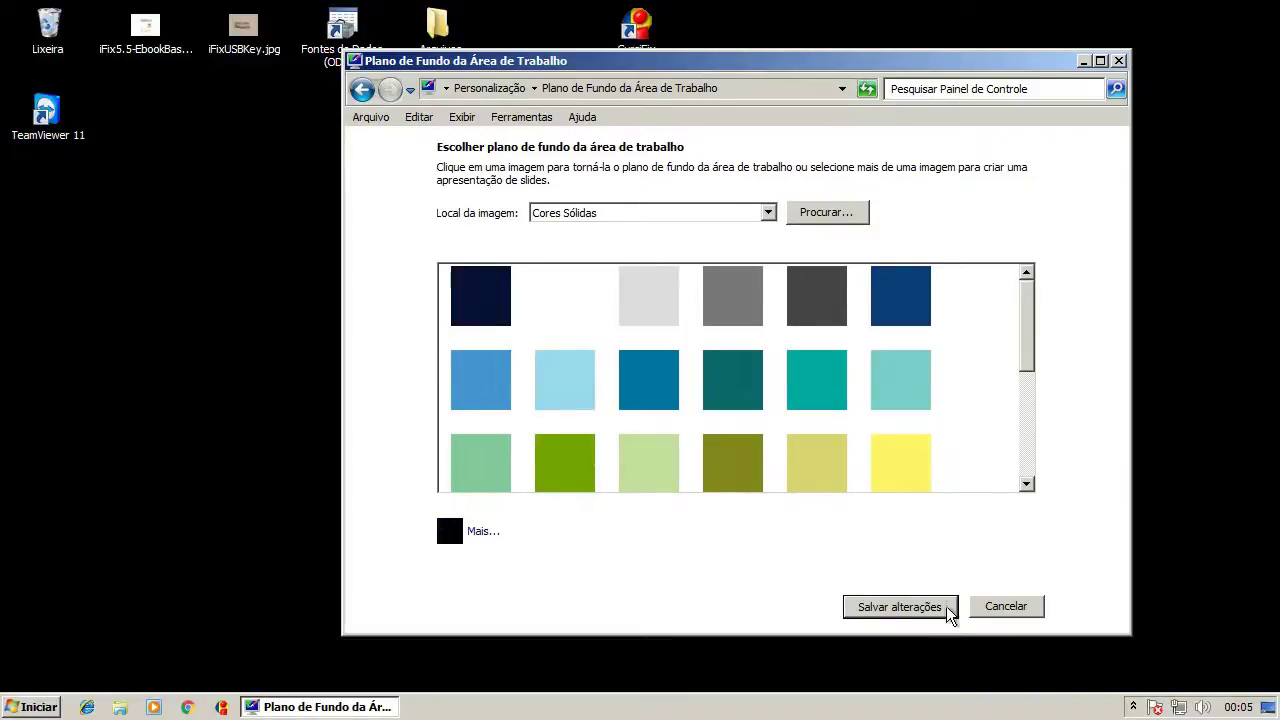
click(900, 607)
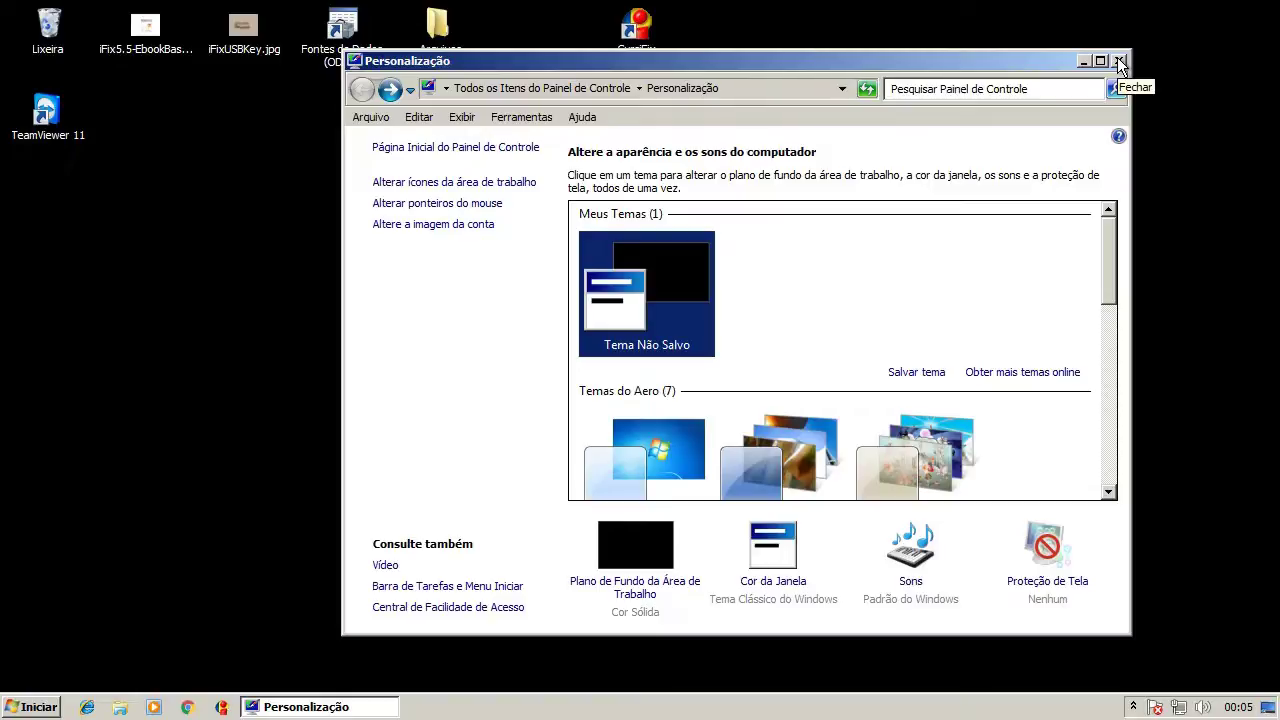
click(1120, 62)
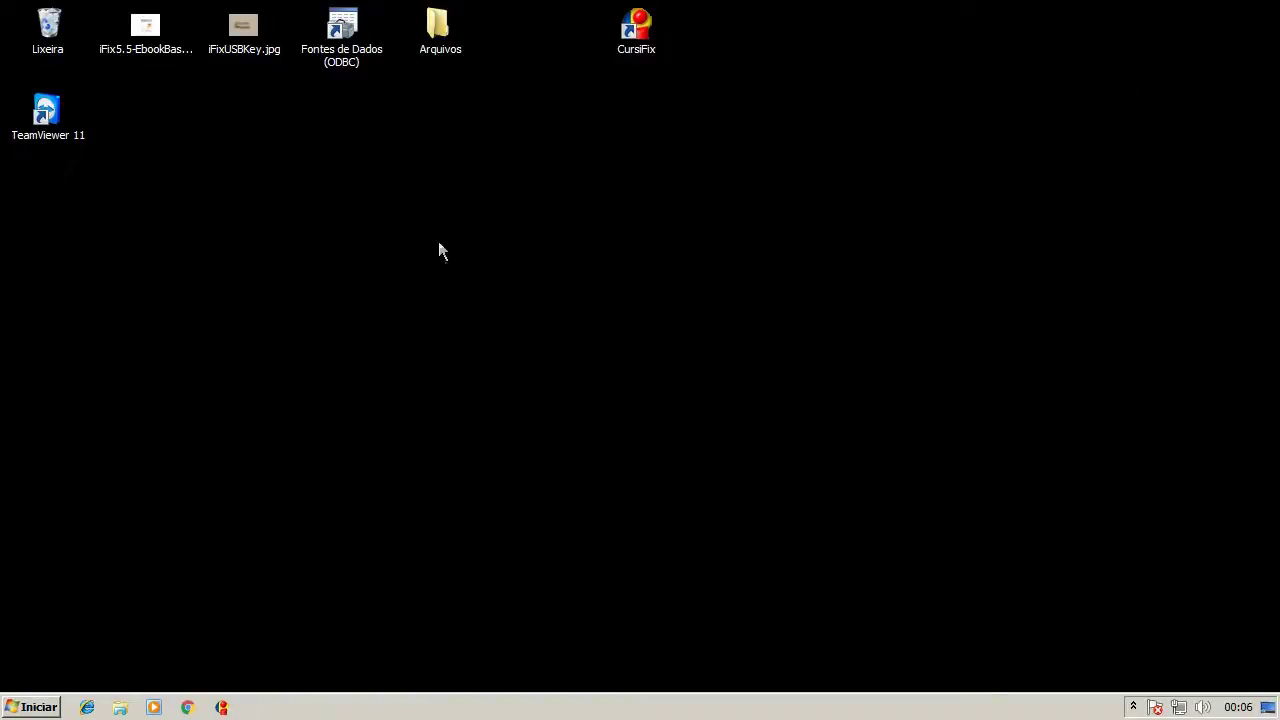
Start iFIX from the CursiFix desktop shortcut and switch to the Proficy iFIX WorkSpace
click(628, 38)
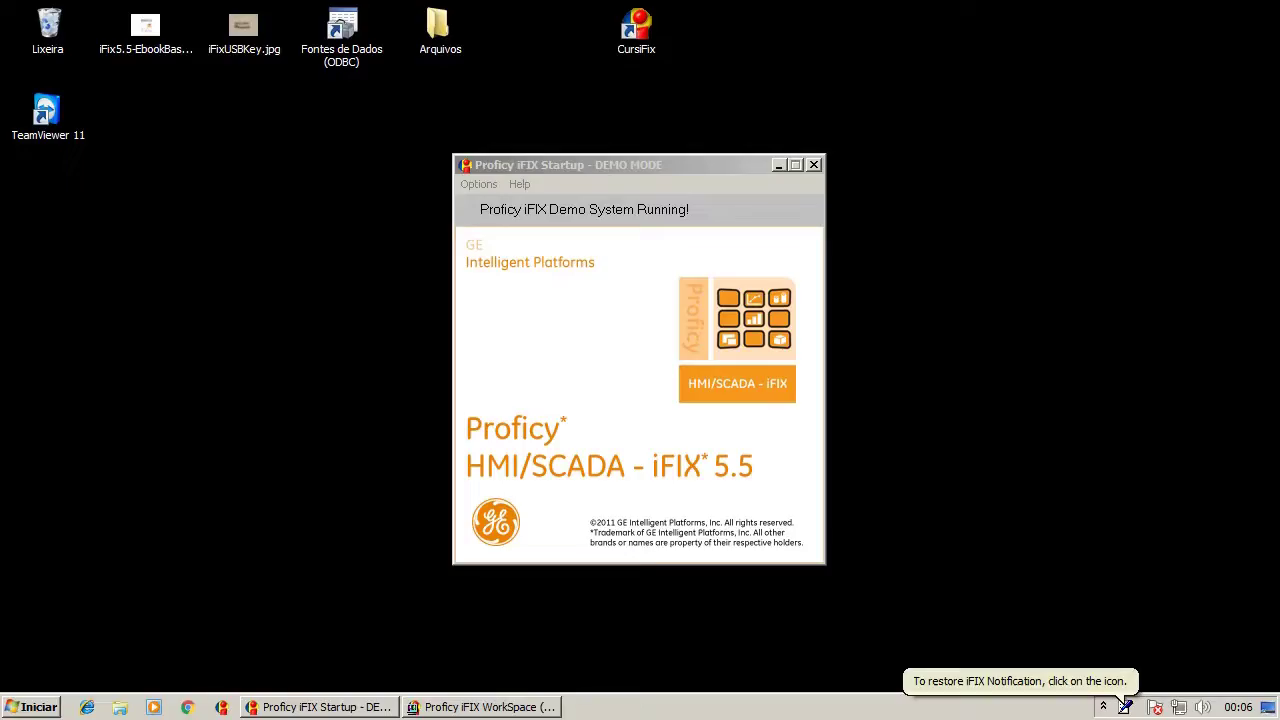
click(488, 708)
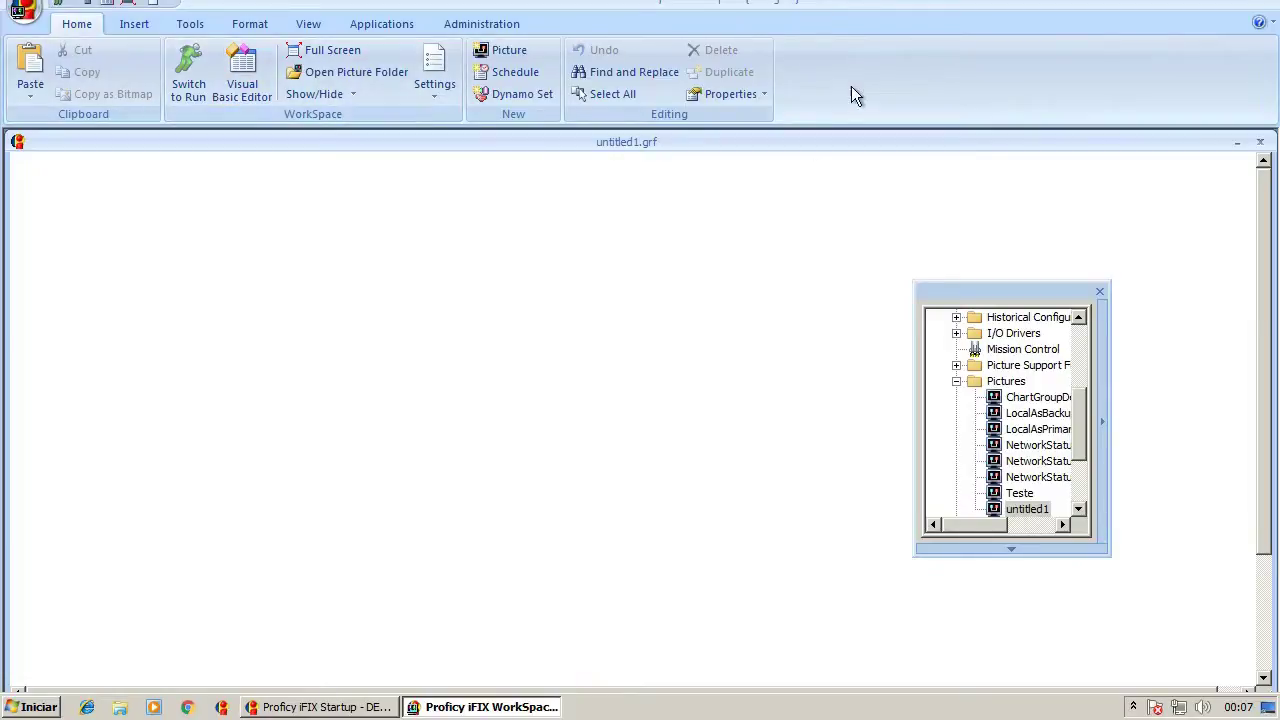
Look through the Insert, Tools, Format, View, Applications and Administration command groups, then return to the Home commands
click(140, 26)
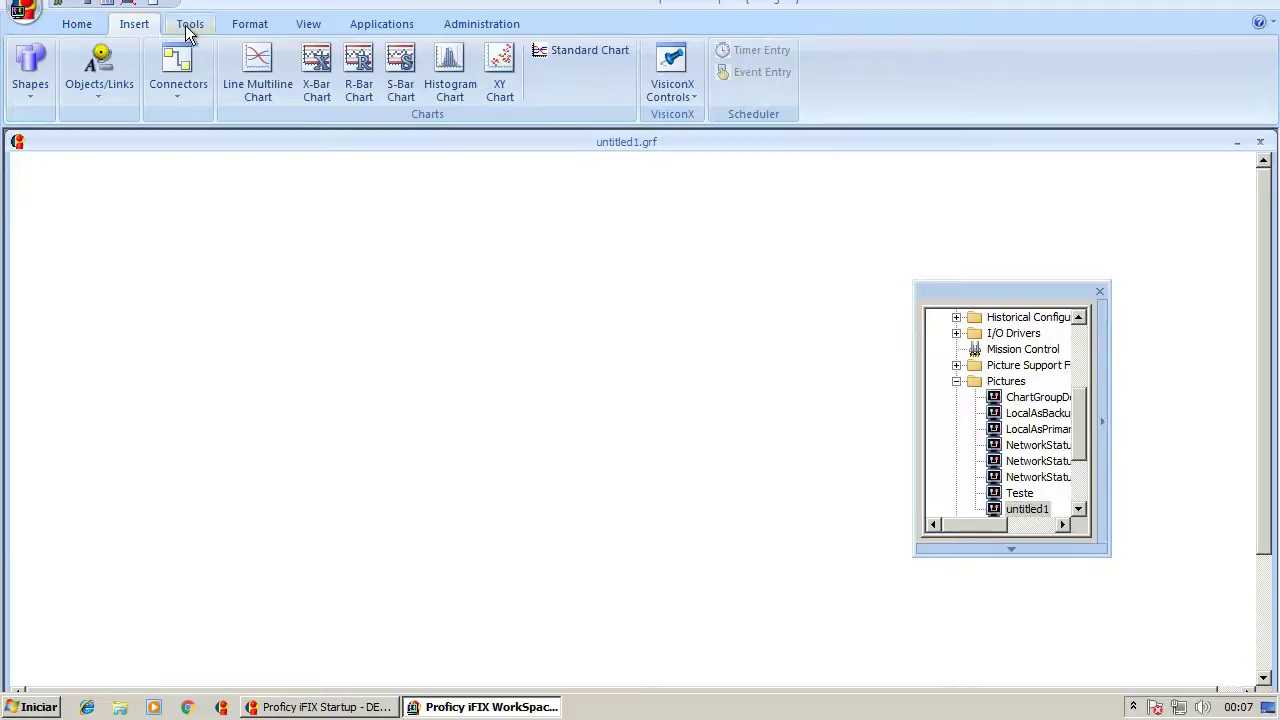
click(188, 27)
click(252, 28)
click(312, 27)
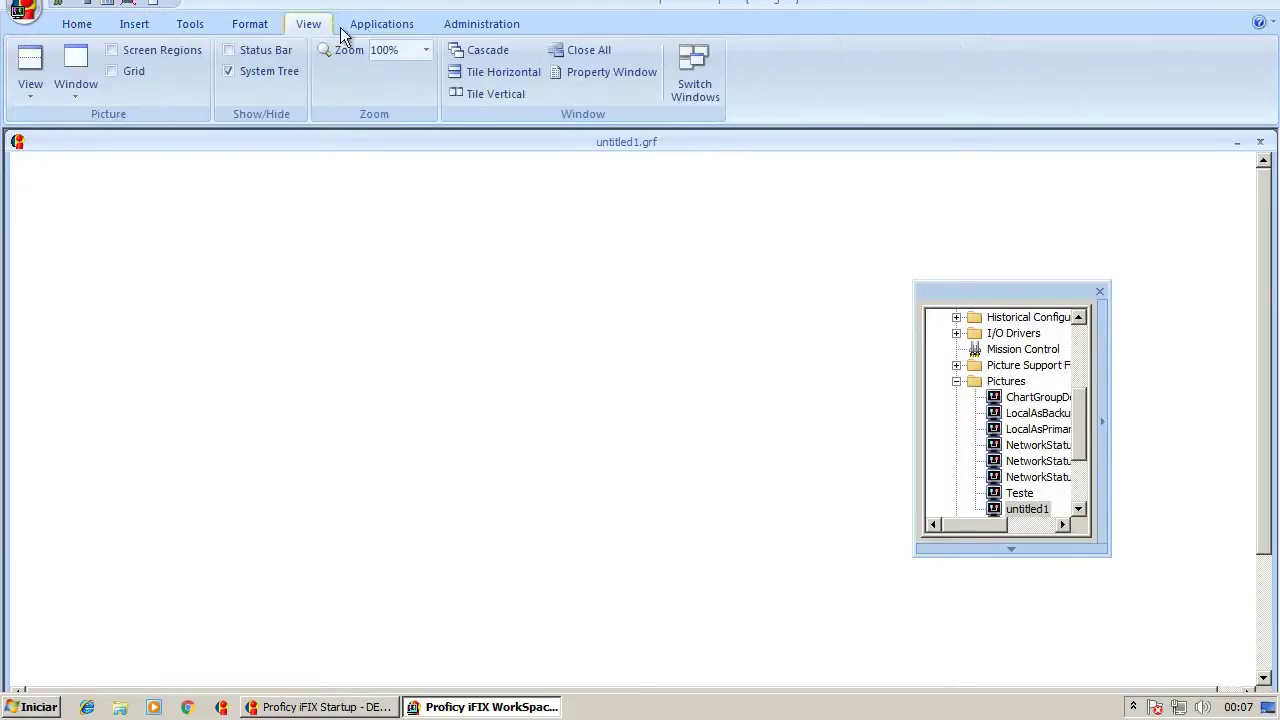
click(400, 27)
click(460, 26)
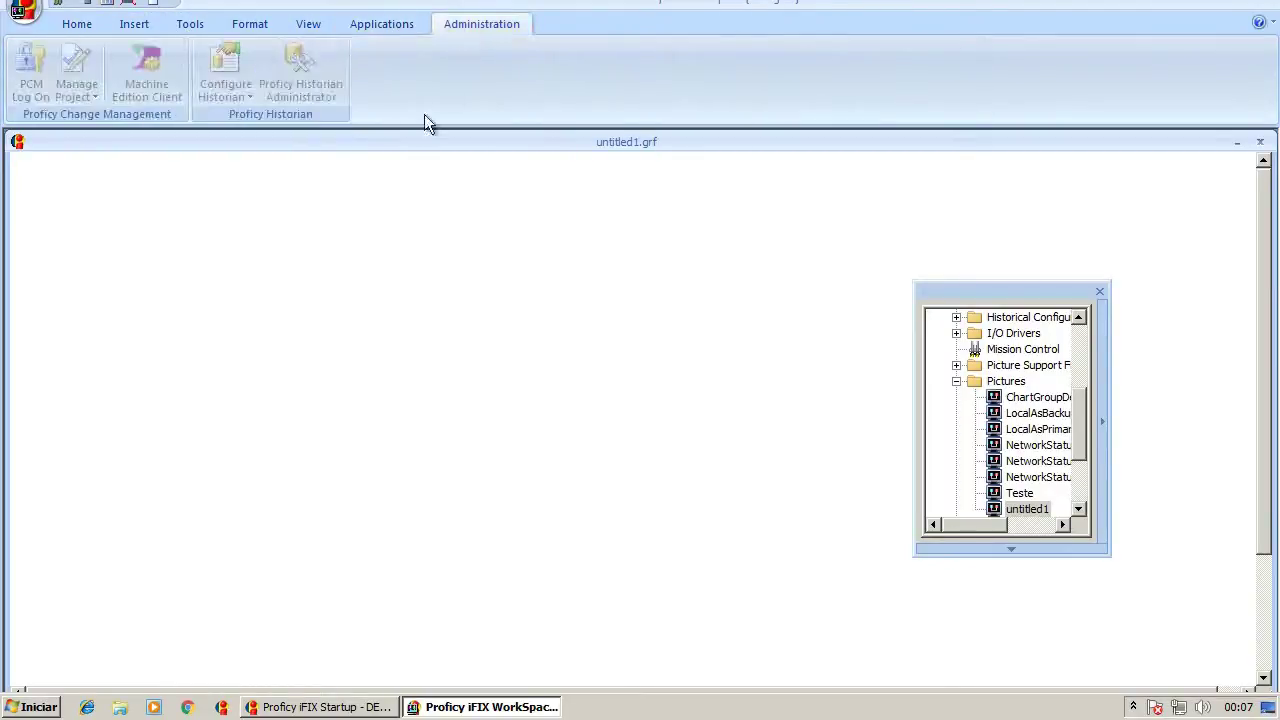
click(84, 27)
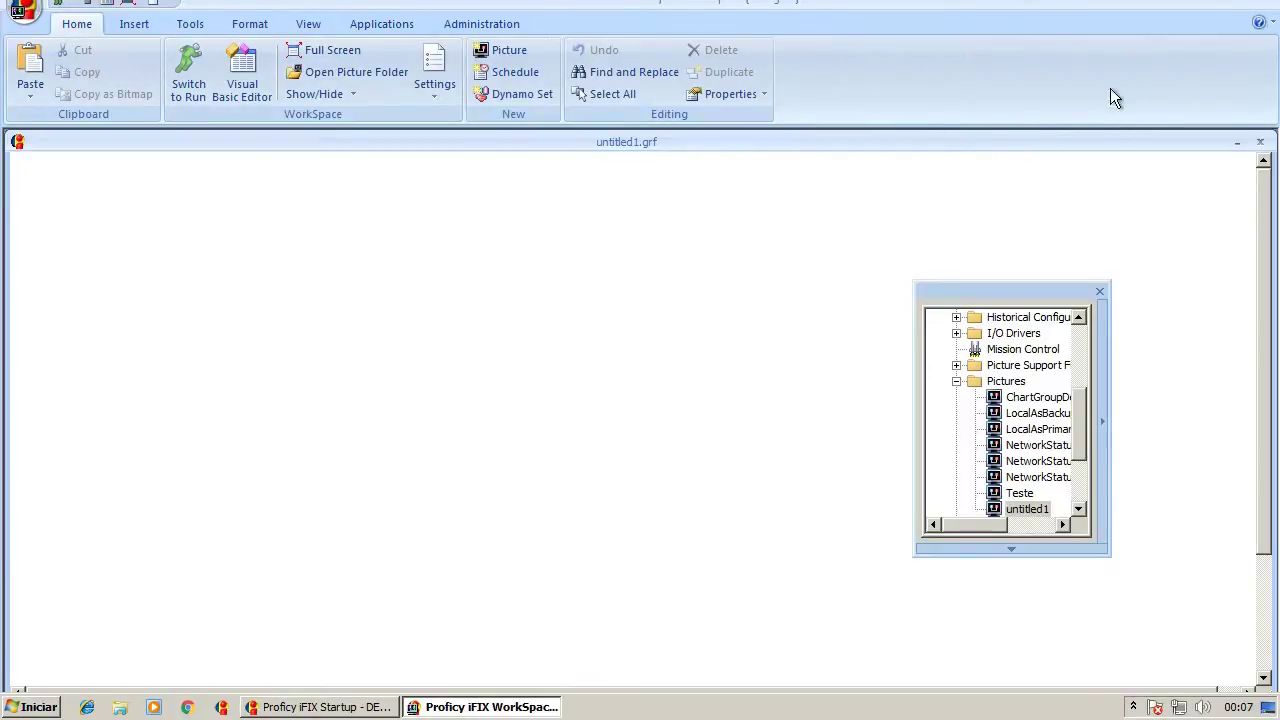
Fit the WorkSpace window to the screen, display it in full-screen mode and dismiss the floating Full Screen toolbar
double_click(870, 12)
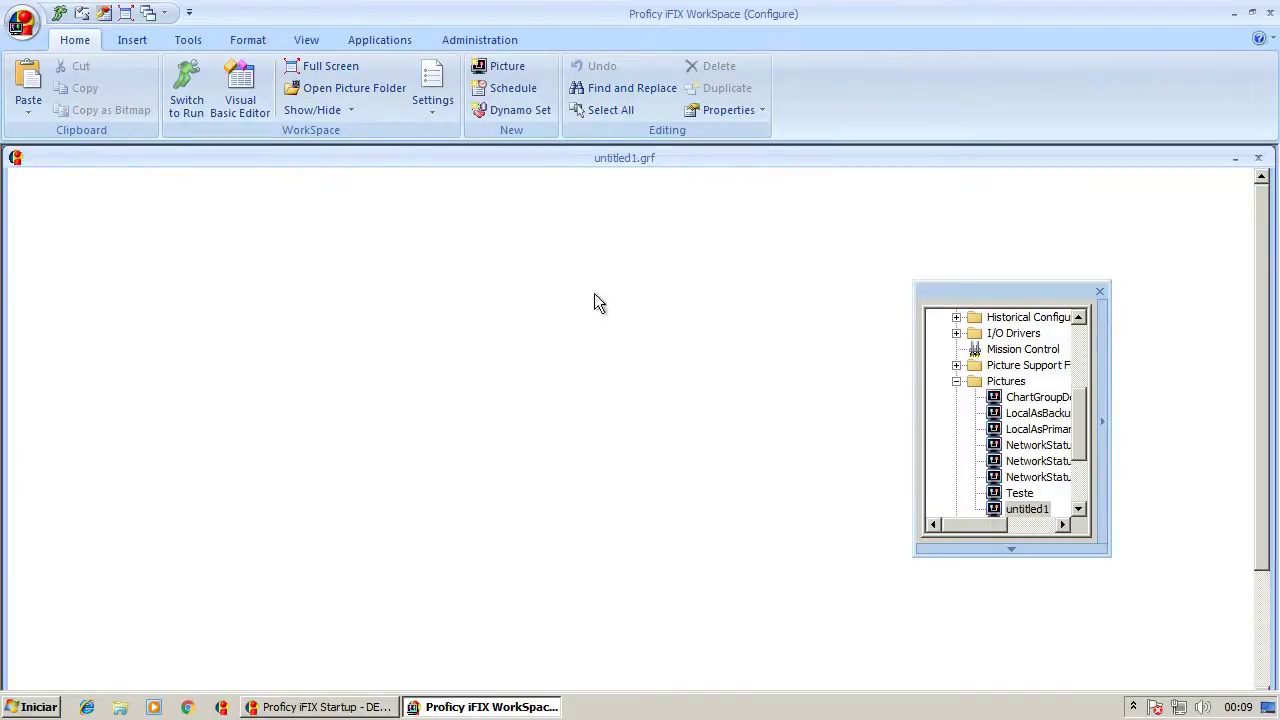
click(230, 110)
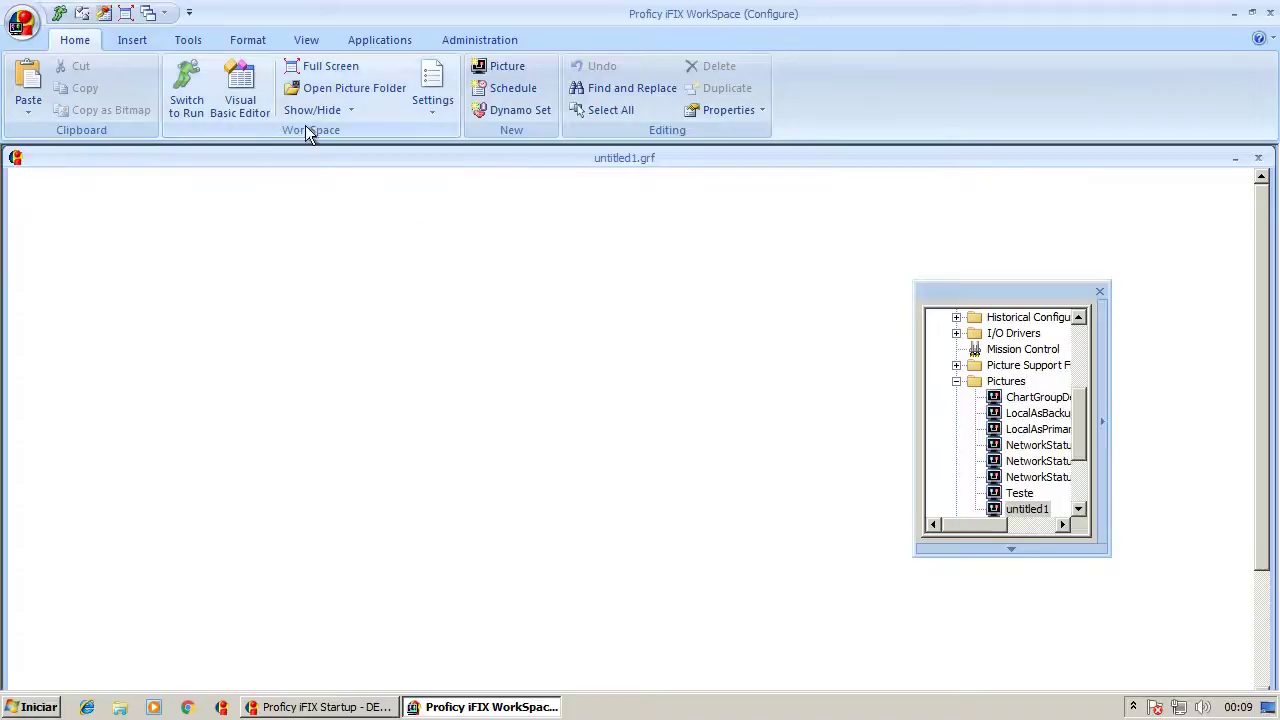
click(304, 74)
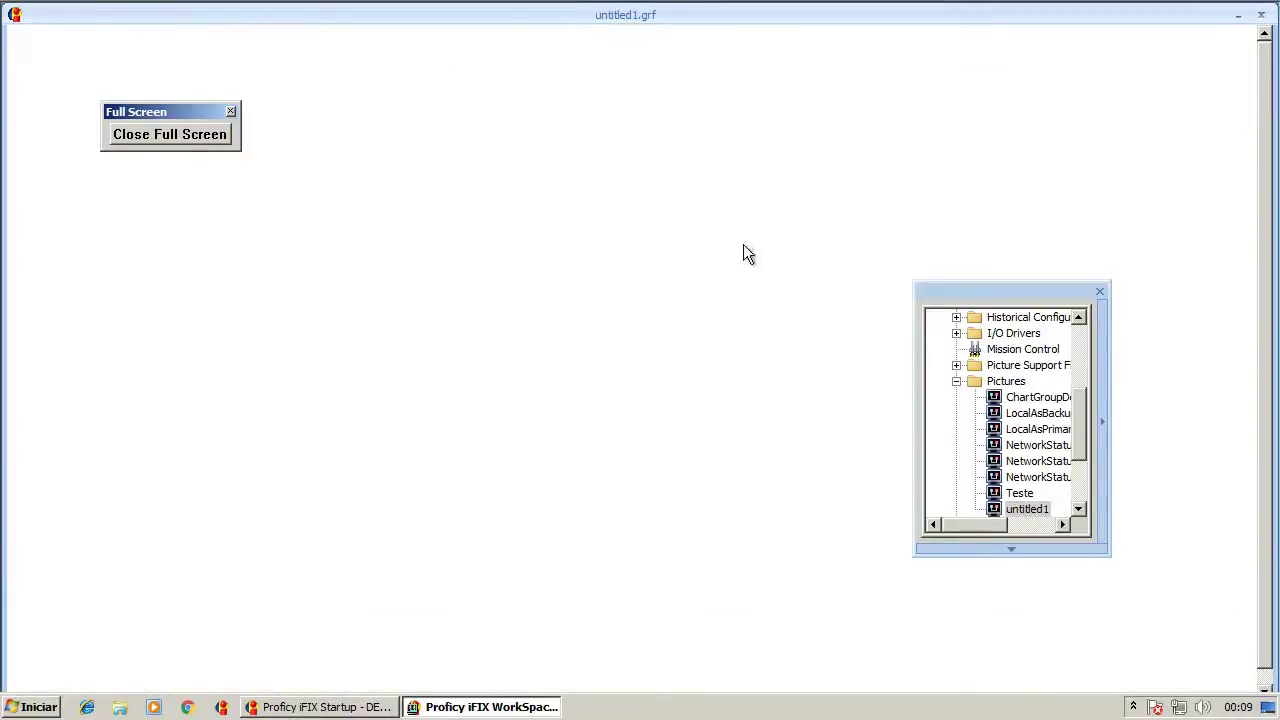
click(231, 111)
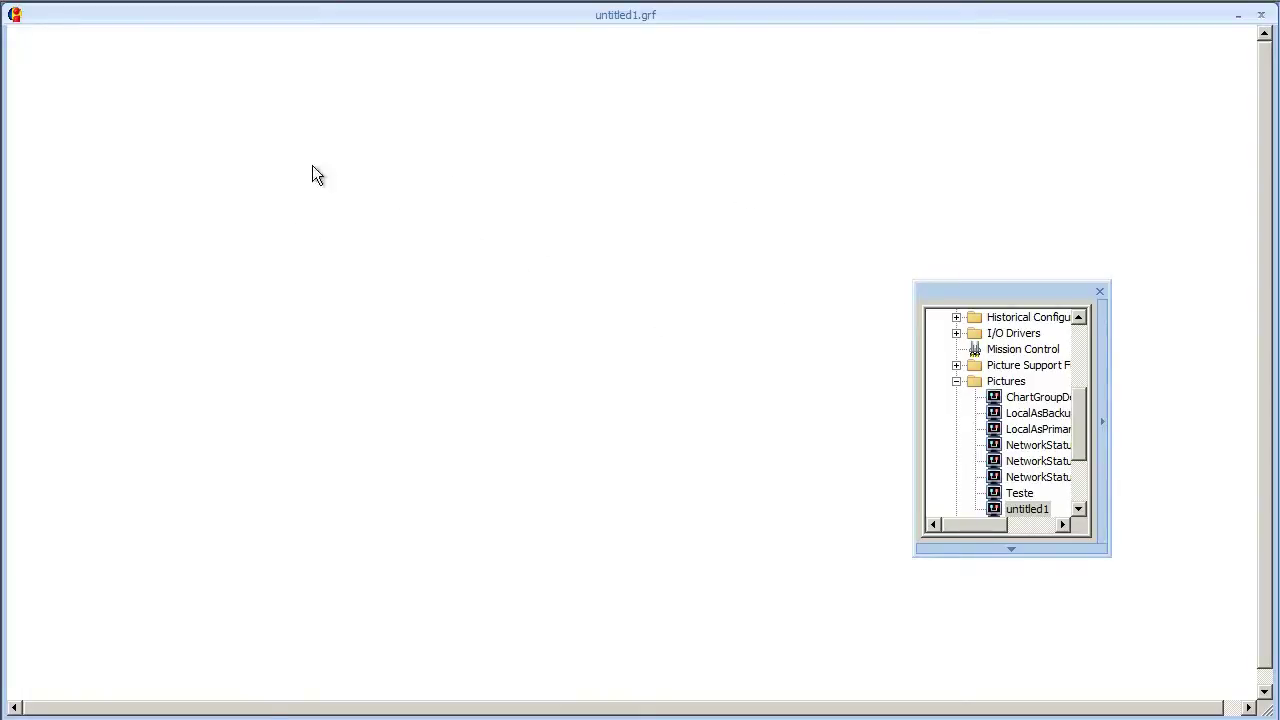
Reveal the hidden ribbon and draw a wide rectangle in the upper-left area of the untitled1 picture
key(alt)
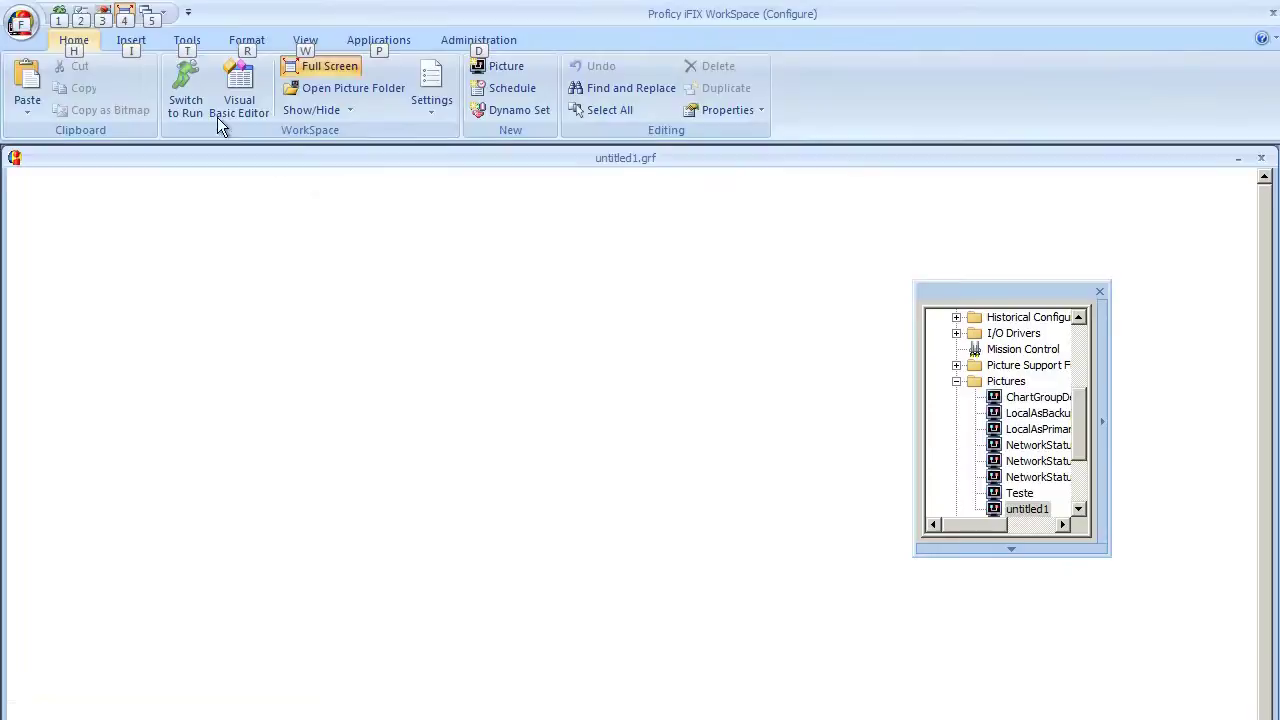
click(130, 46)
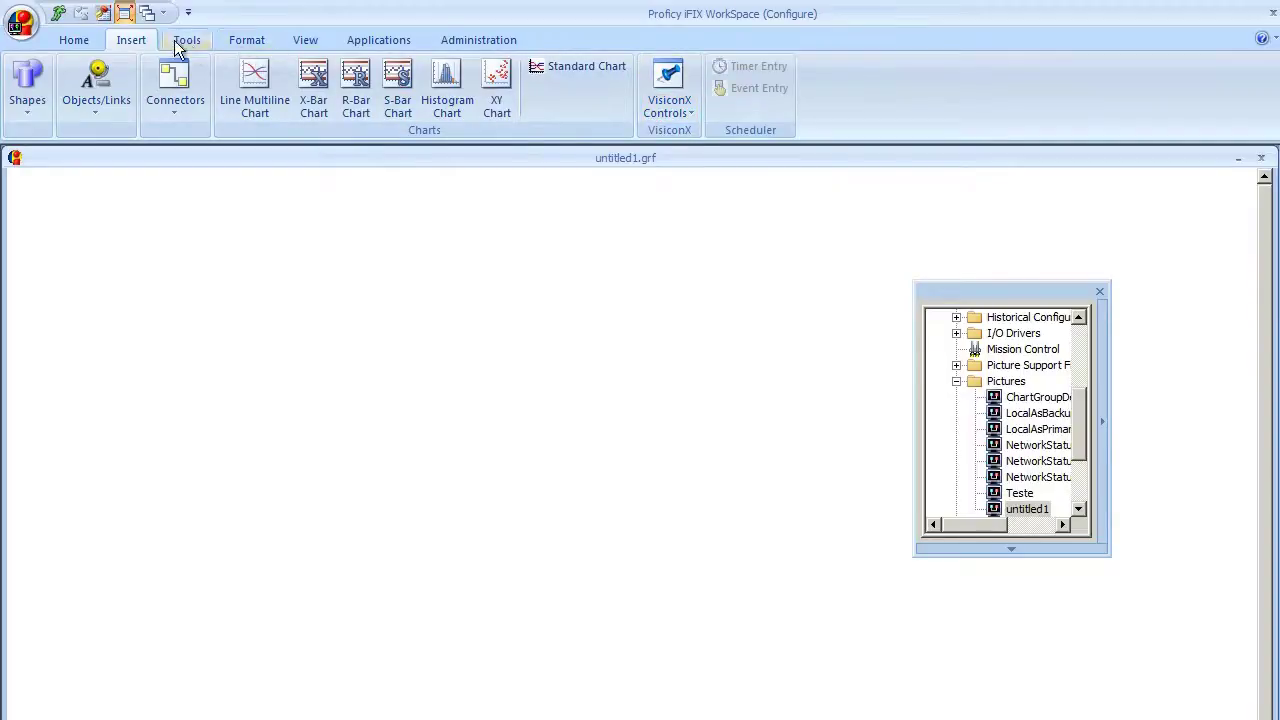
click(306, 40)
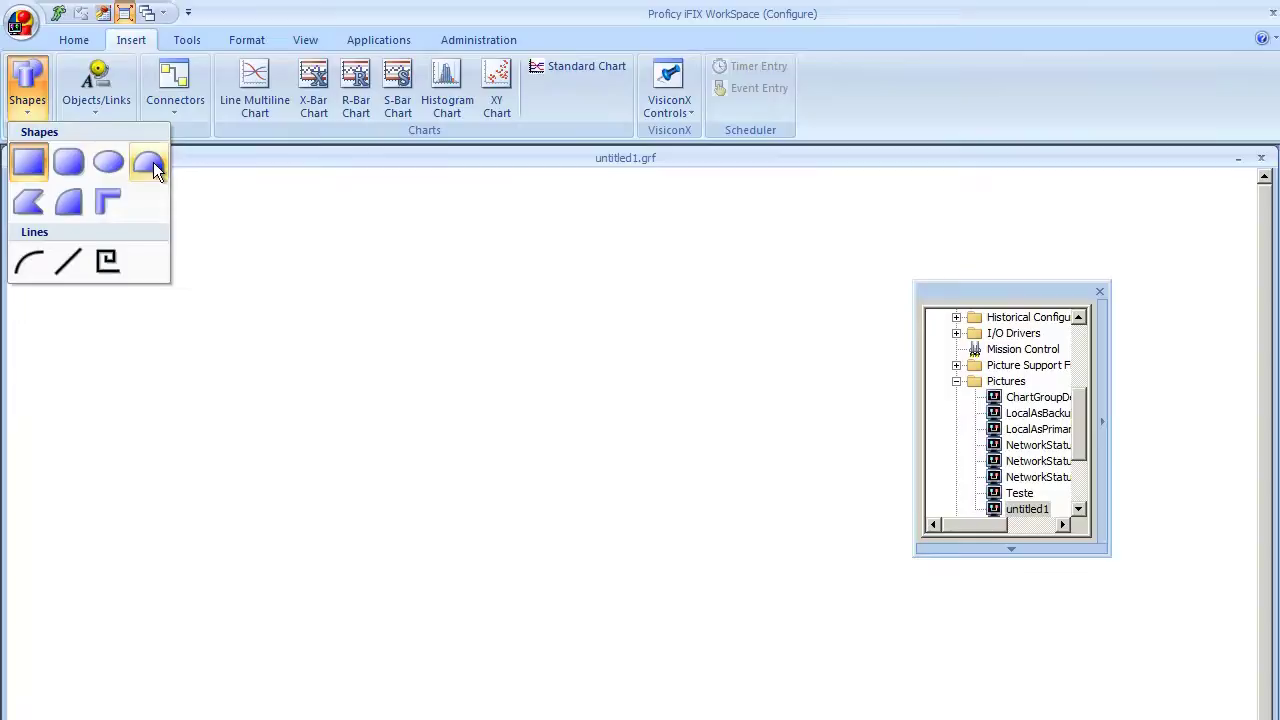
click(29, 162)
mouse_move(270, 281)
mouse_down()
mouse_move(373, 367)
mouse_move(394, 351)
mouse_move(383, 334)
mouse_move(395, 323)
mouse_up()
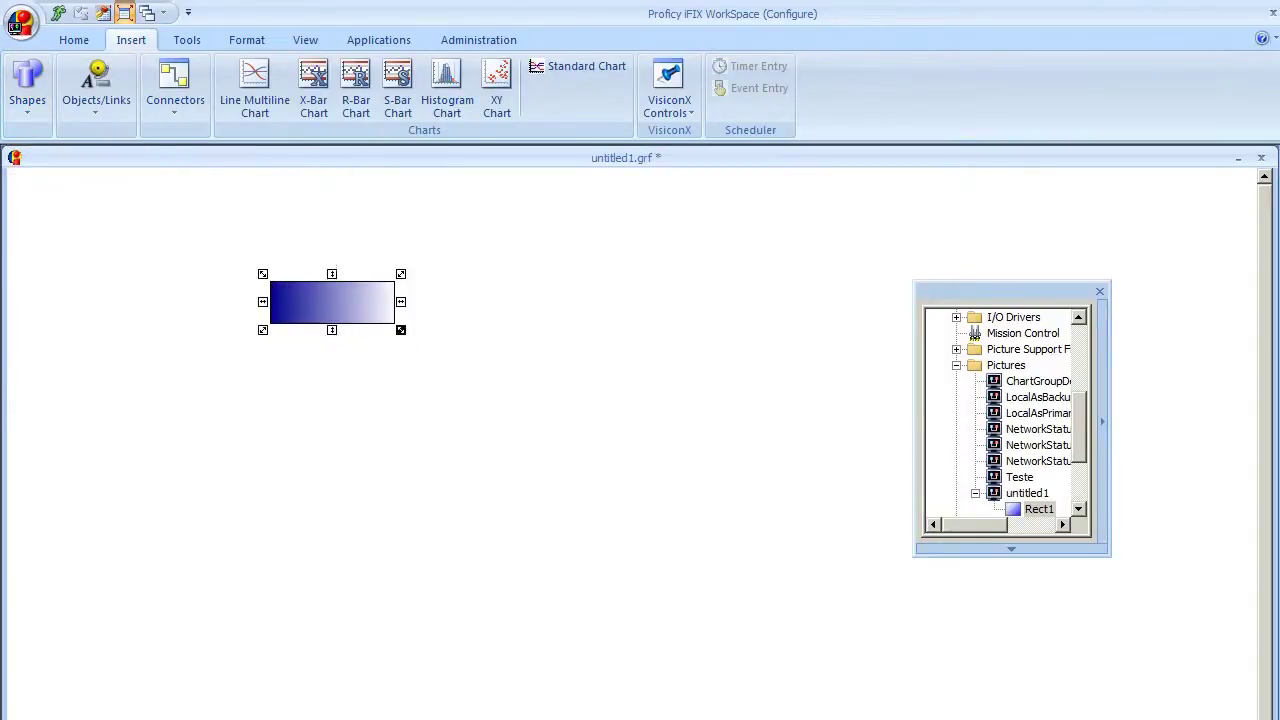
Duplicate the rectangle, place the copy above and left of the original, and narrow it to roughly a square
key(ctrl+d)
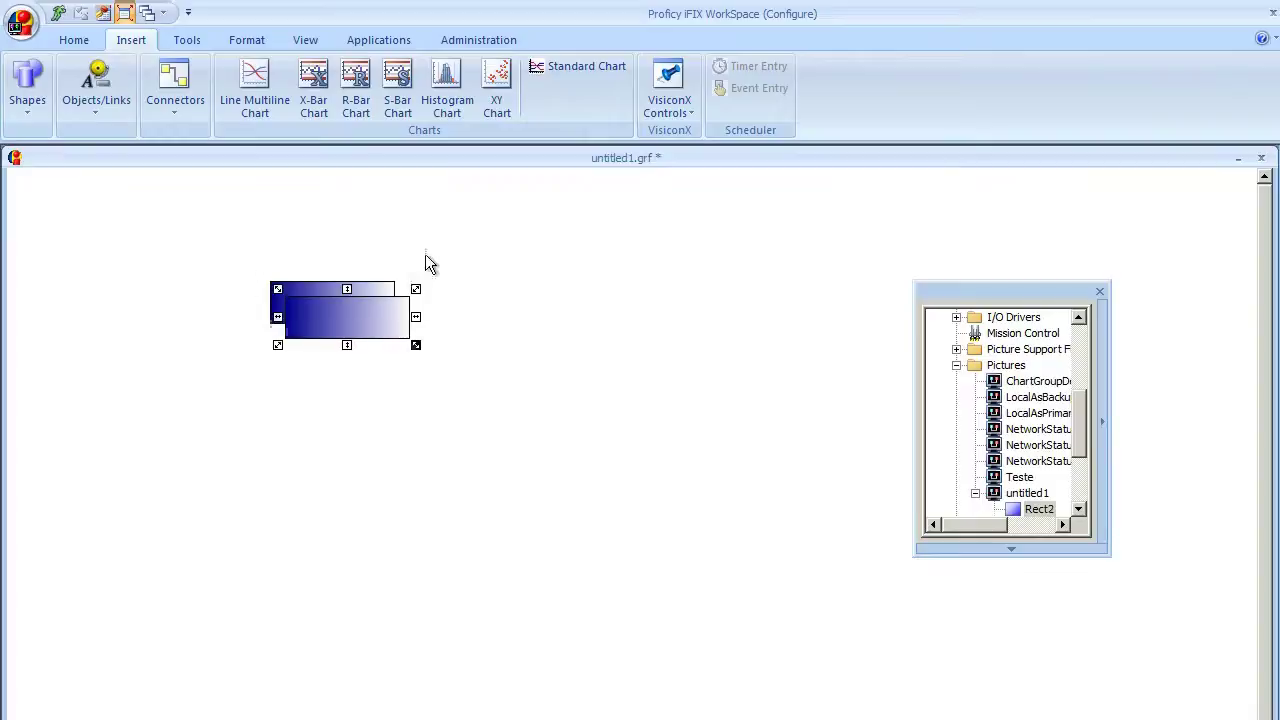
drag(365, 320, 232, 277)
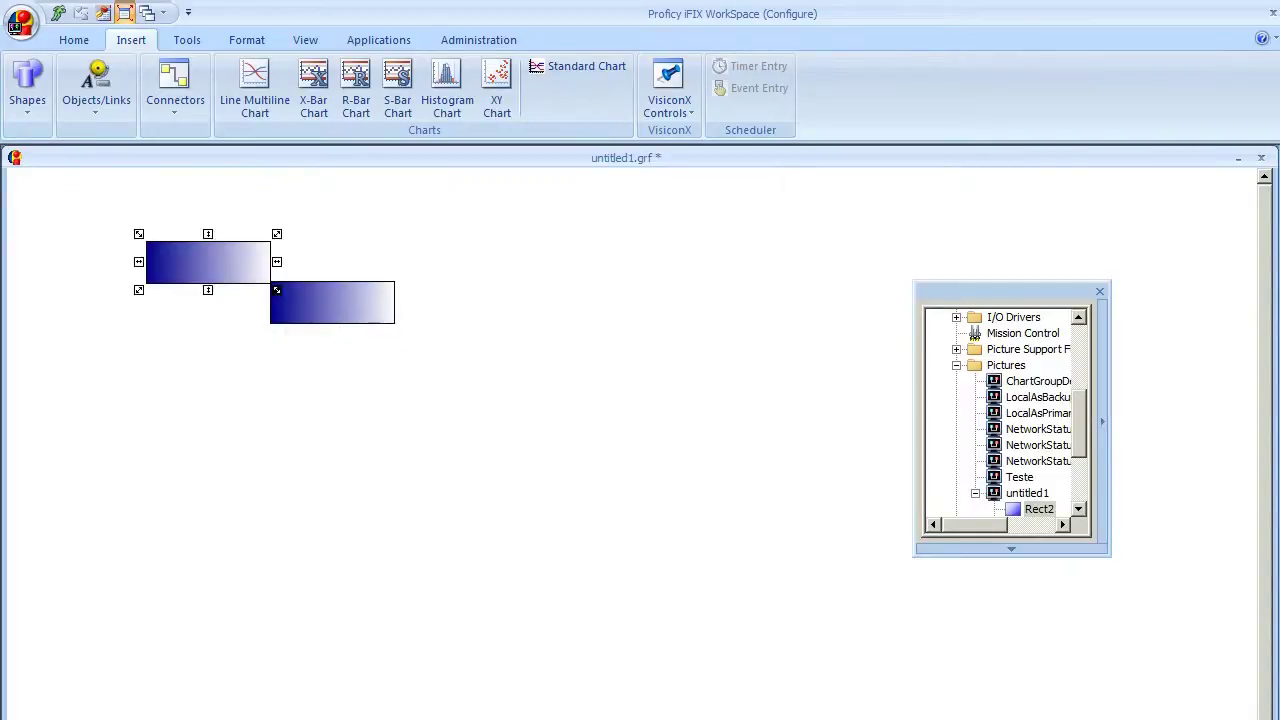
click(136, 278)
click(157, 258)
drag(138, 262, 222, 263)
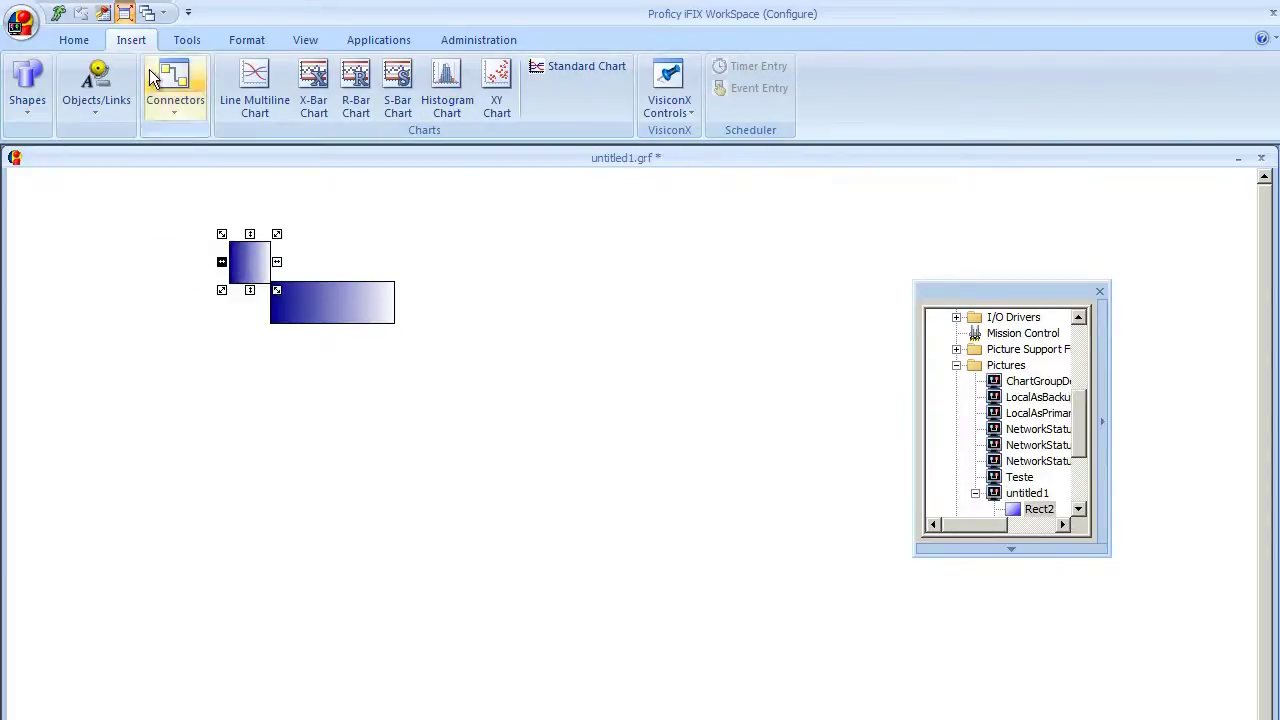
Return to the uncluttered full-screen view and nudge the small square until its corner meets the larger rectangle's upper-left corner
click(124, 14)
click(230, 111)
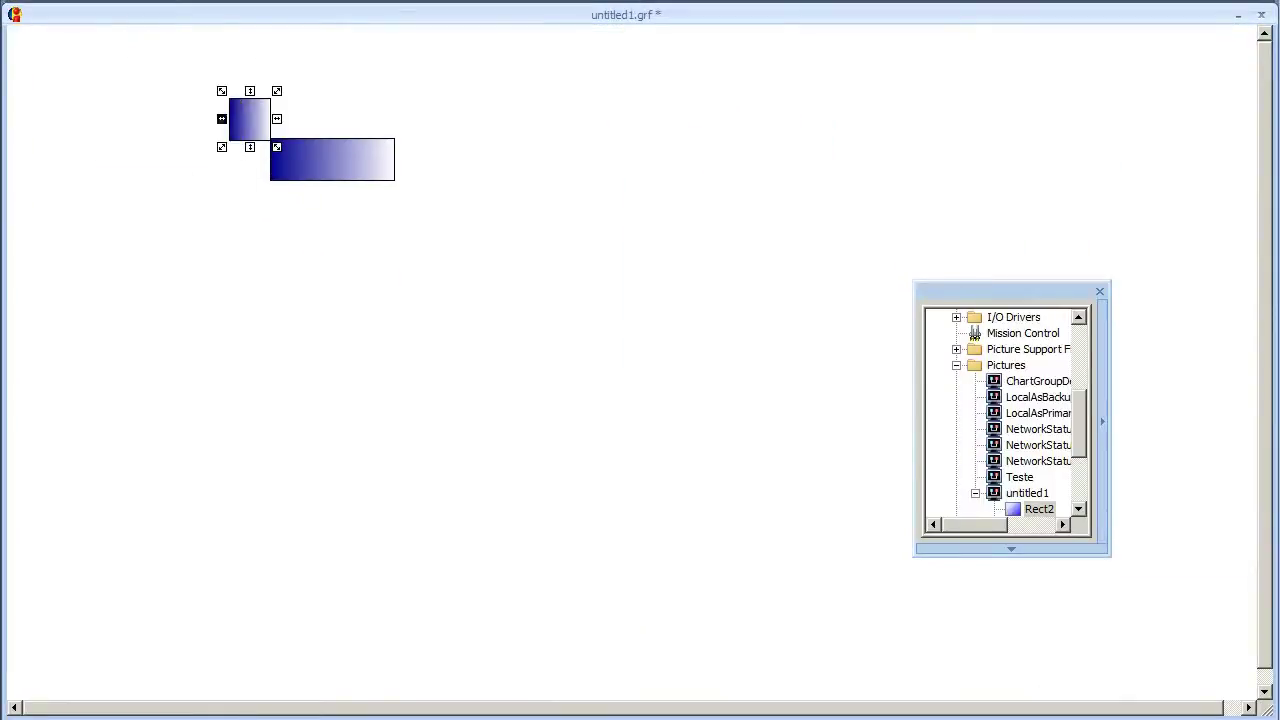
drag(261, 130, 240, 122)
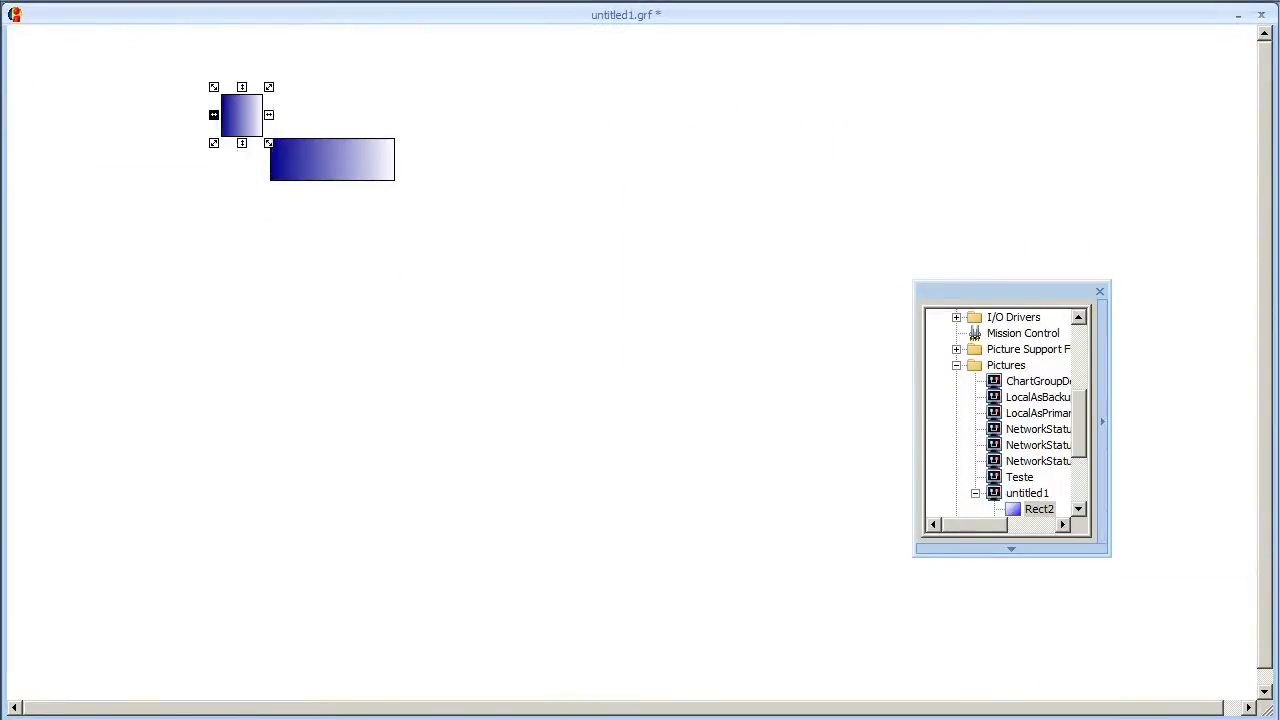
key(Down)
key(Down)
key(Down)
key(Right)
key(Right)
key(Right)
key(Right)
key(Right)
key(Right)
key(Right)
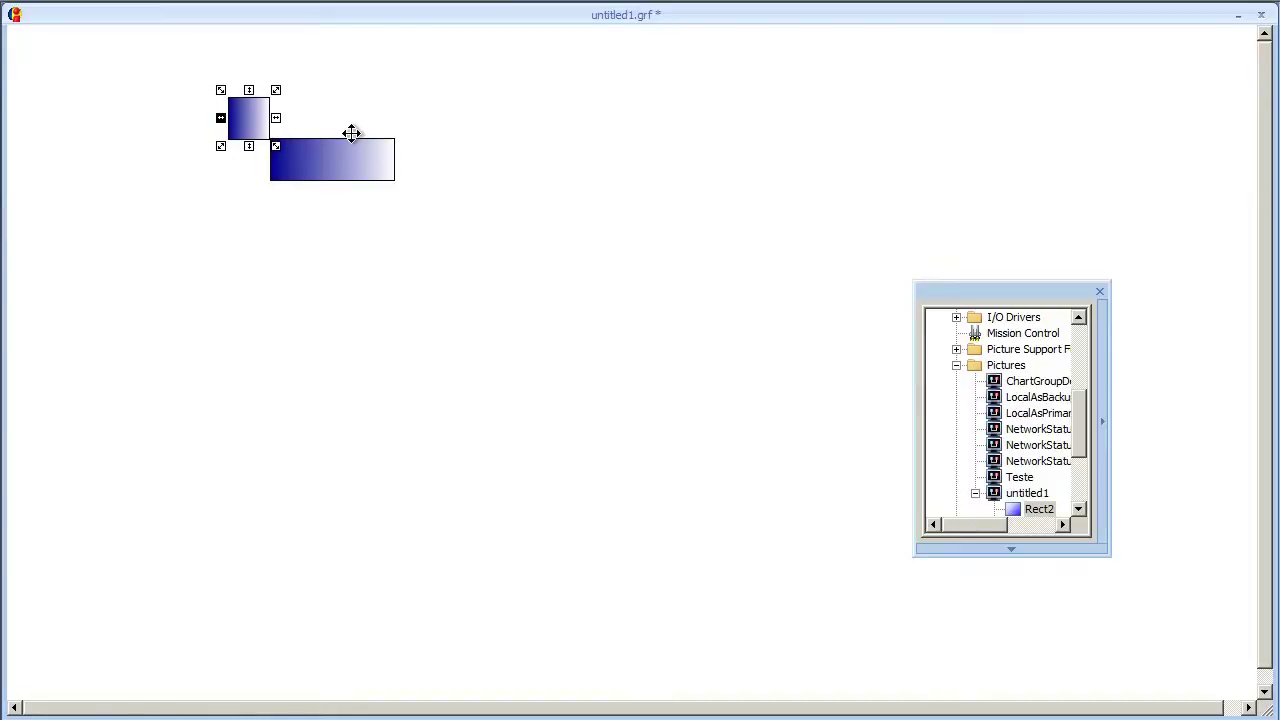
key(Up)
click(254, 117)
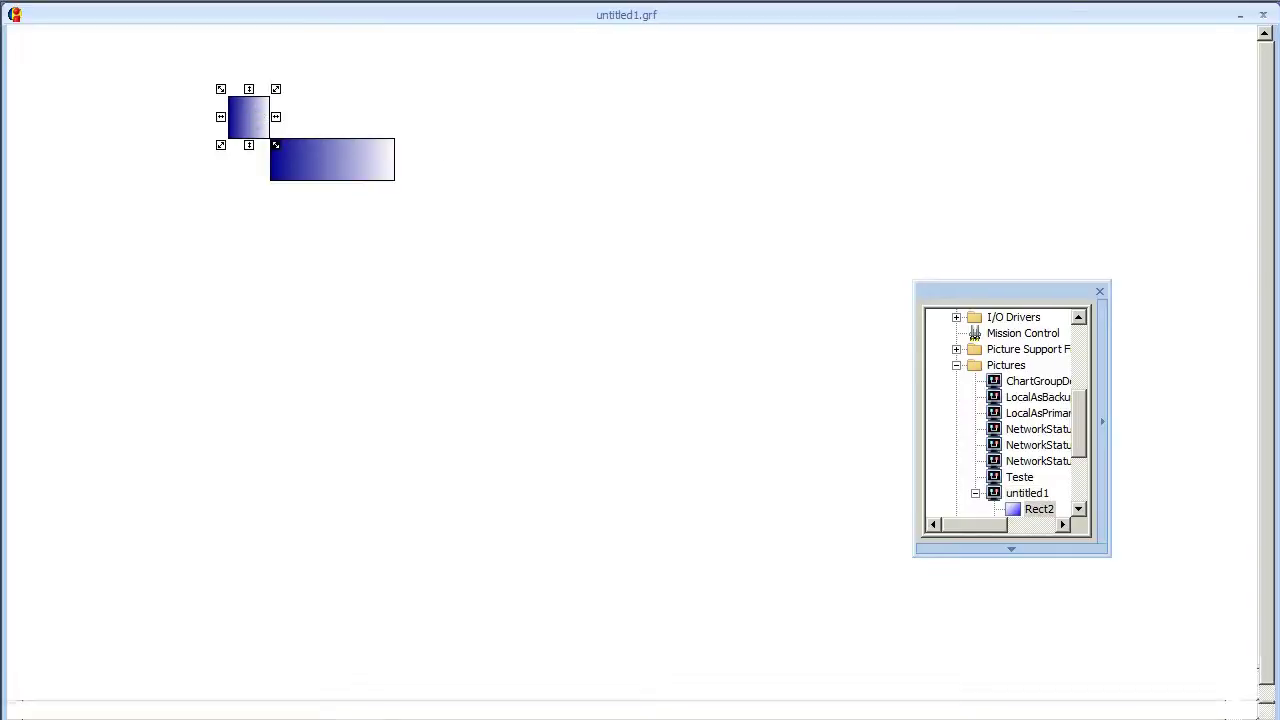
Switch the picture to run mode and back to configure mode, then exit the full-screen view
key(ctrl+w)
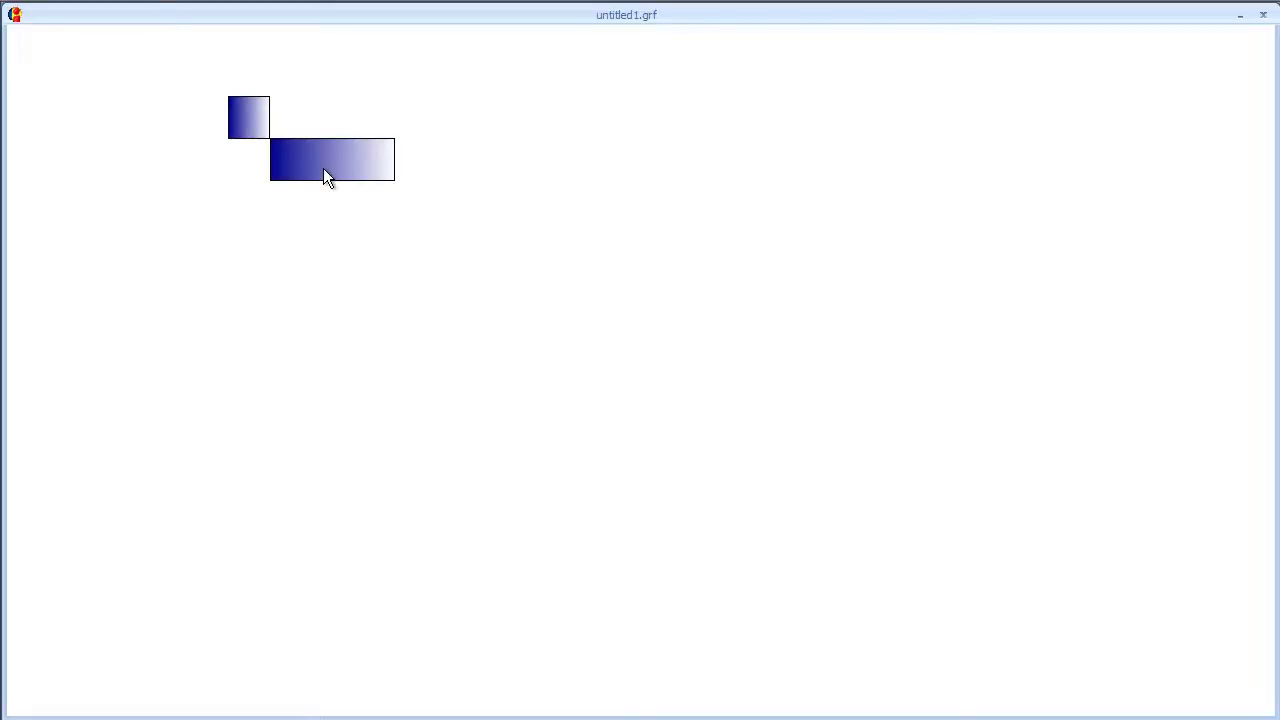
key(ctrl+w)
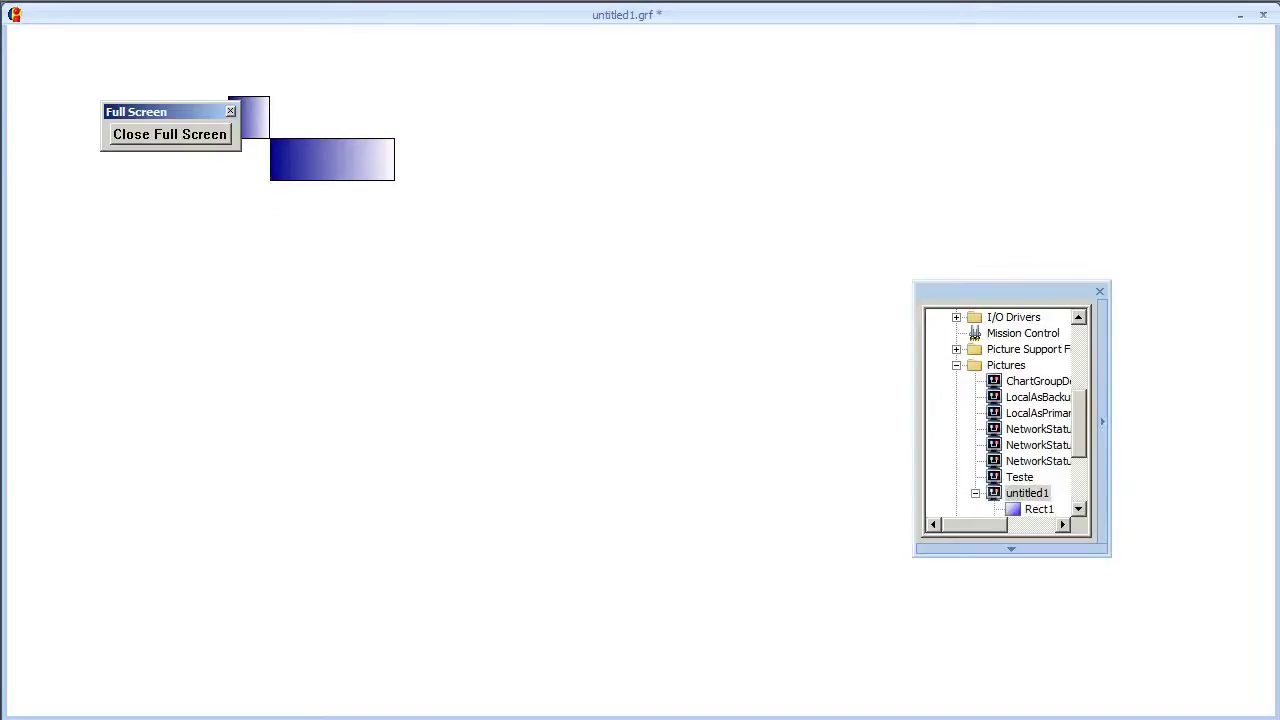
click(231, 111)
key(Escape)
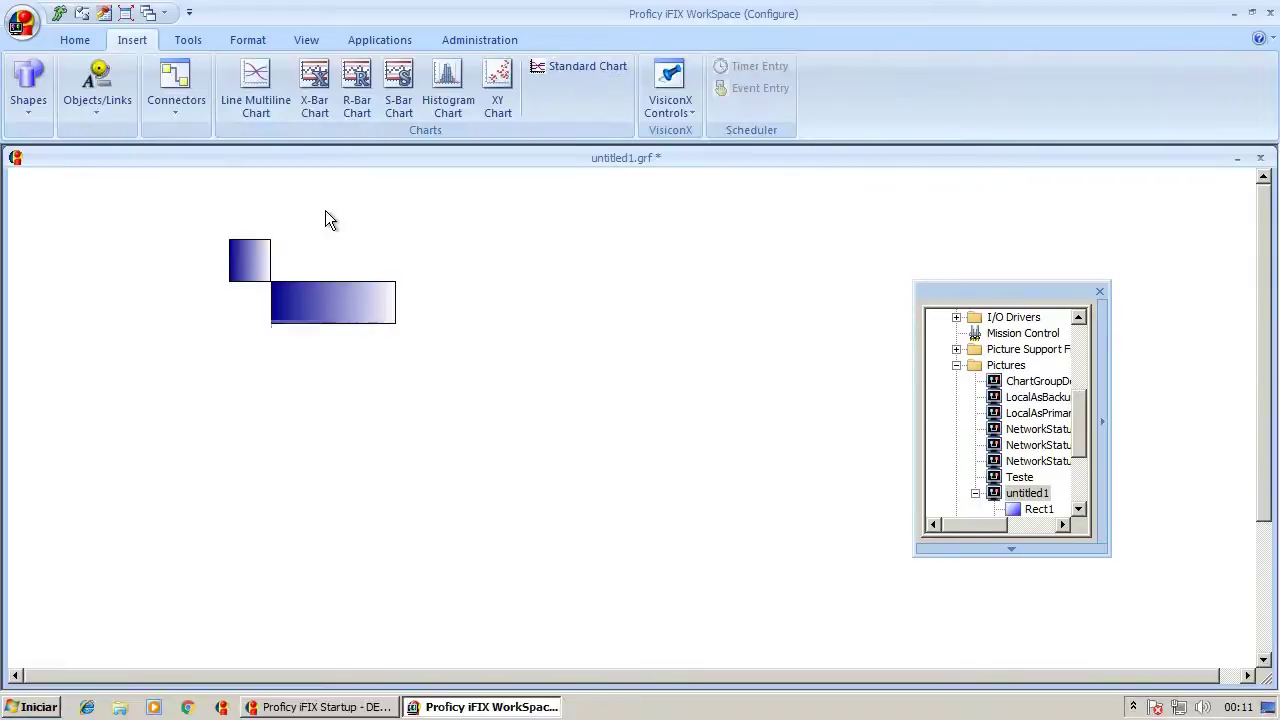
Nudge the larger rectangle until its upper-left corner meets the small square's lower-right corner, and narrow it to roughly a square
click(331, 306)
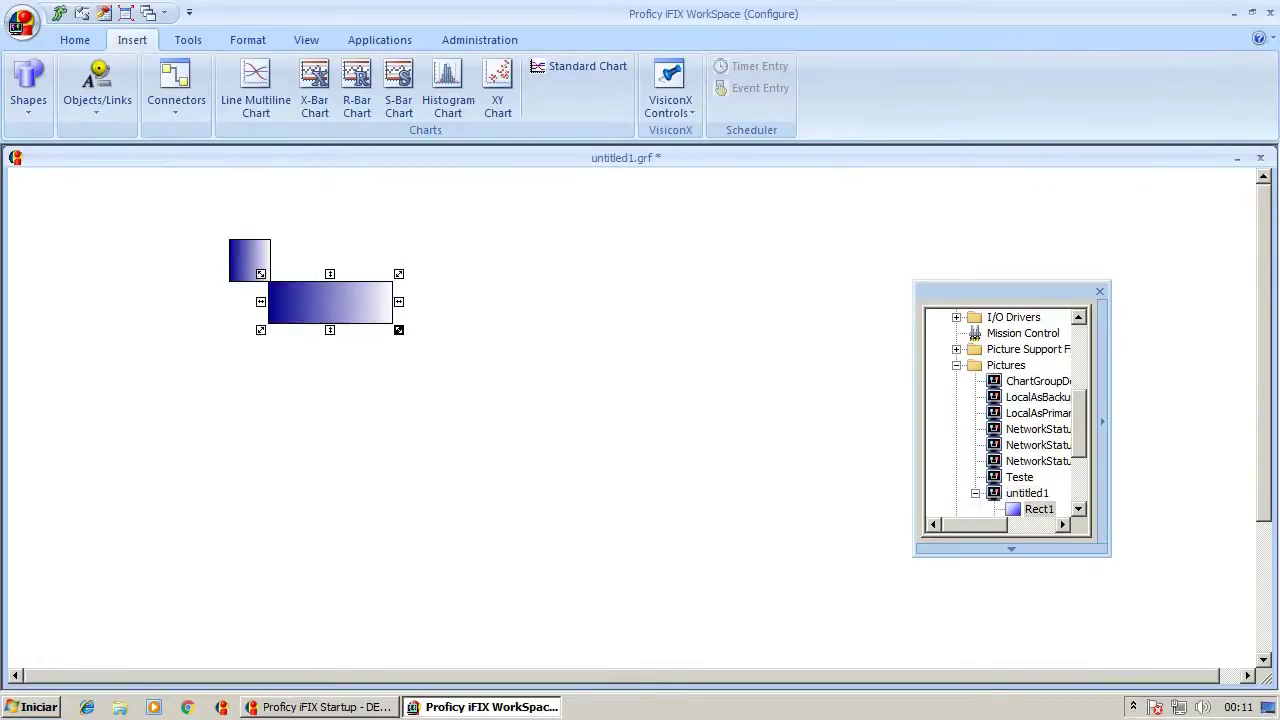
key(Right)
key(Right)
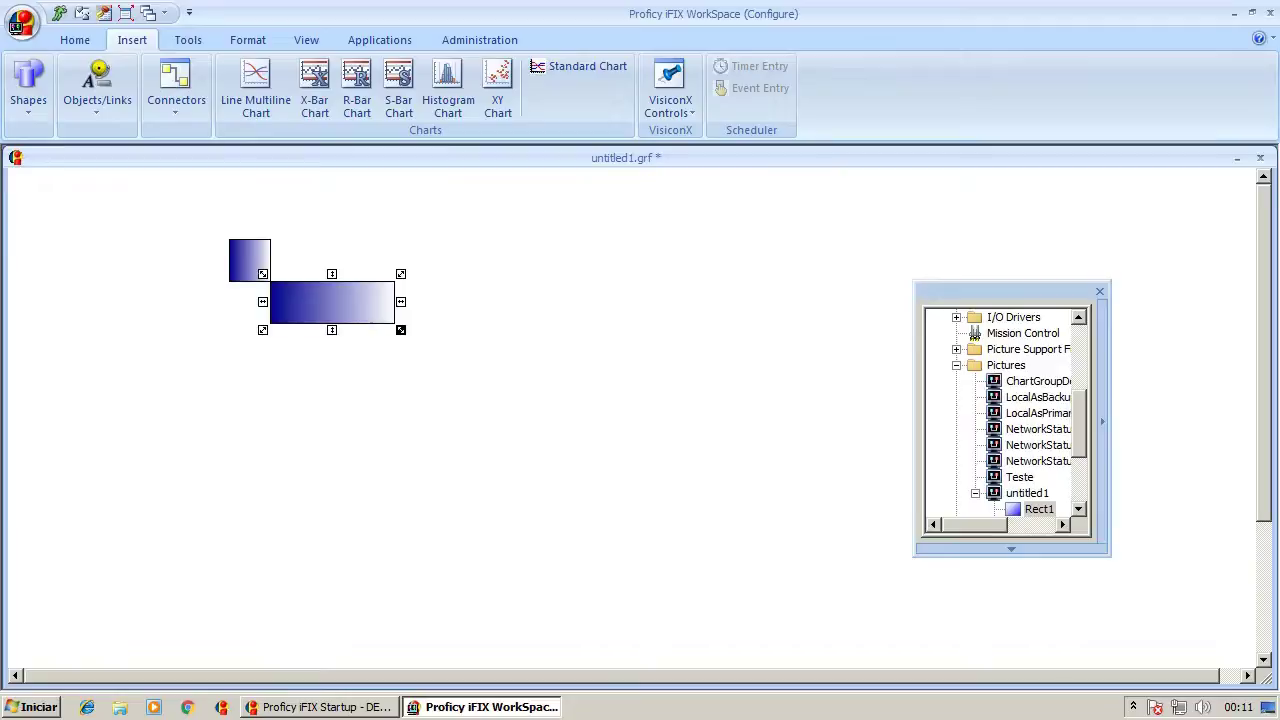
drag(401, 301, 320, 301)
click(317, 254)
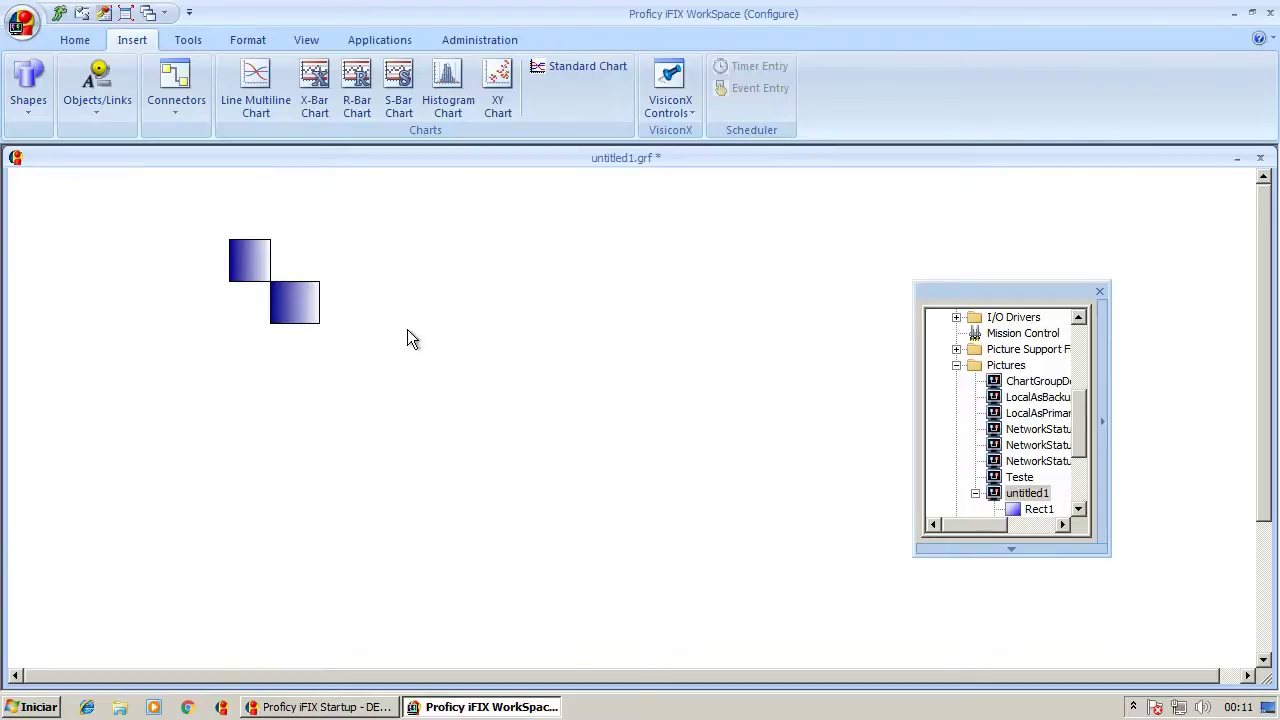
click(262, 266)
click(306, 303)
click(260, 261)
click(295, 300)
click(262, 262)
click(336, 281)
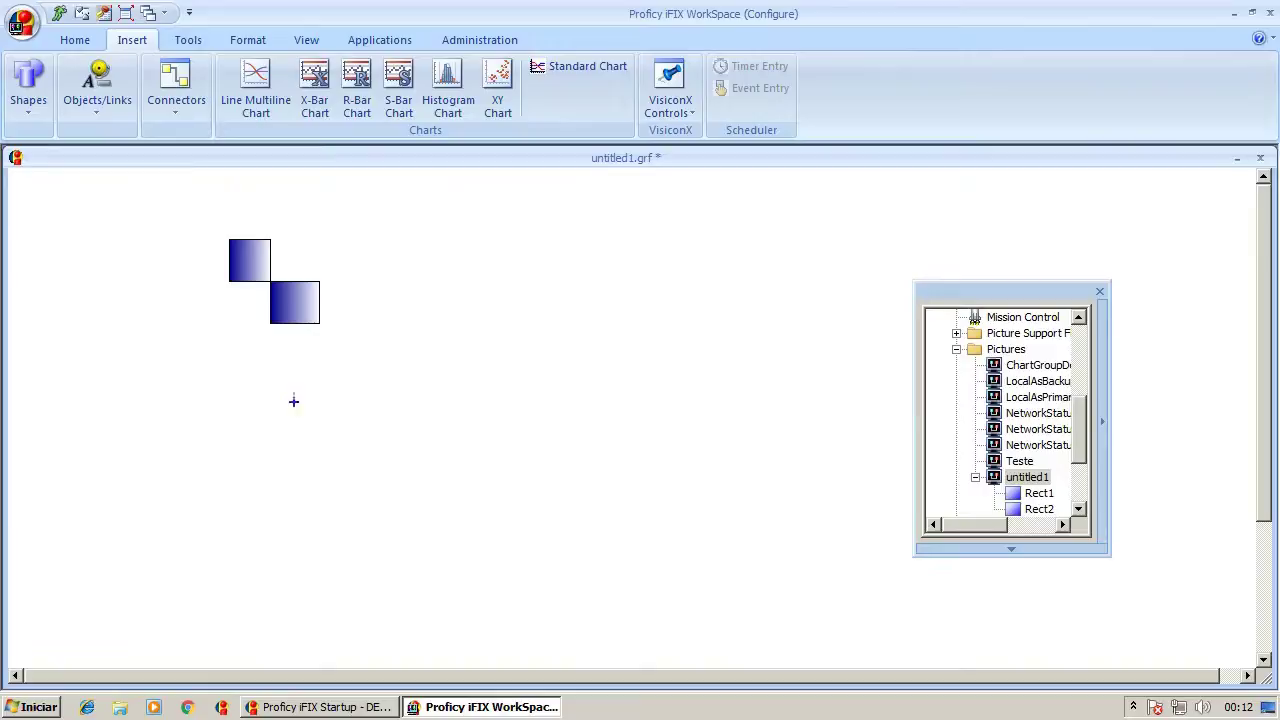
mouse_move(85, 416)
mouse_down()
mouse_move(848, 438)
mouse_move(797, 446)
mouse_up()
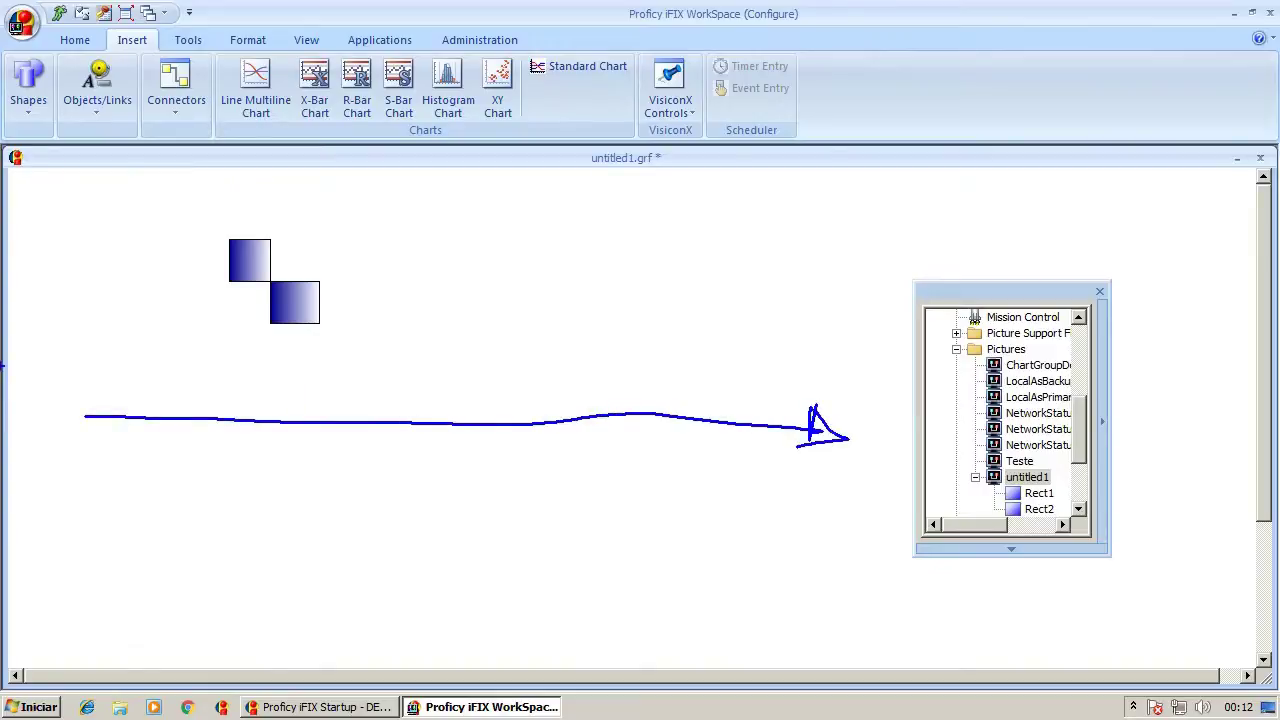
mouse_move(94, 412)
mouse_down()
mouse_move(83, 440)
mouse_move(50, 422)
mouse_move(84, 424)
mouse_up()
mouse_move(352, 376)
mouse_down()
mouse_move(349, 408)
mouse_move(433, 405)
mouse_up()
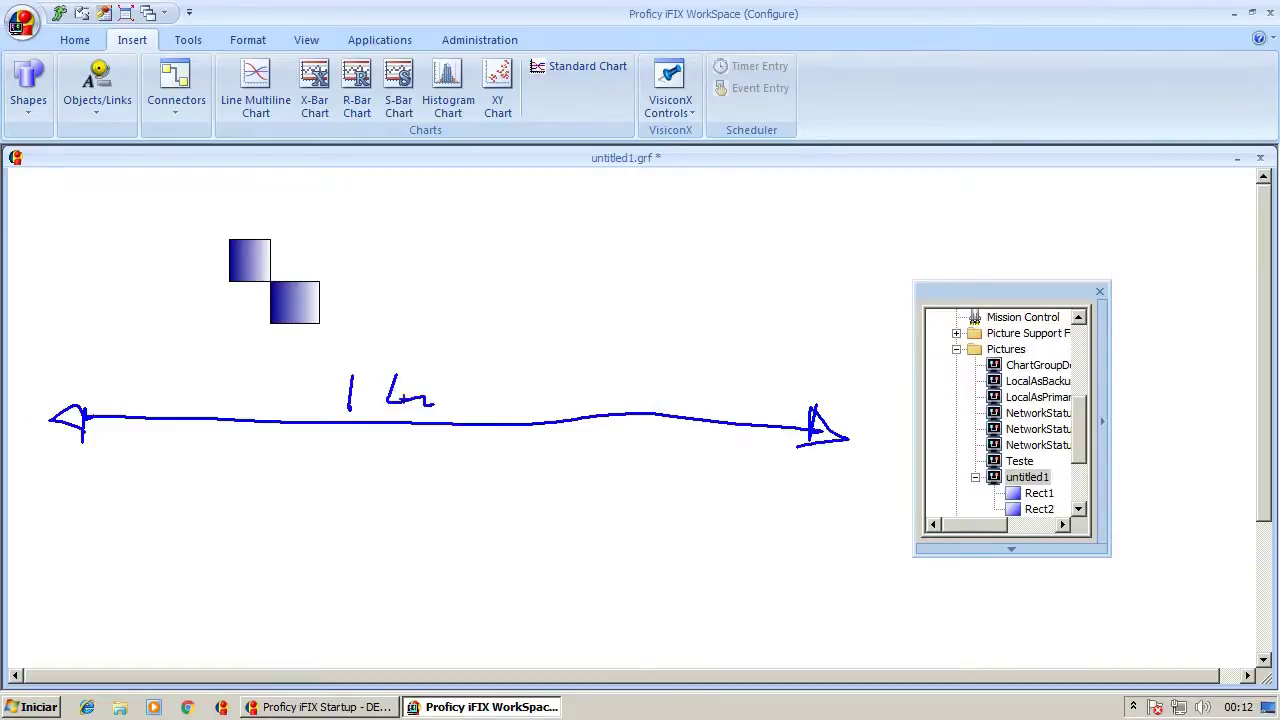
mouse_move(320, 480)
mouse_down()
mouse_move(334, 504)
mouse_move(450, 462)
mouse_up()
mouse_move(601, 246)
mouse_down()
mouse_move(607, 590)
mouse_move(586, 592)
mouse_move(622, 586)
mouse_move(598, 572)
mouse_up()
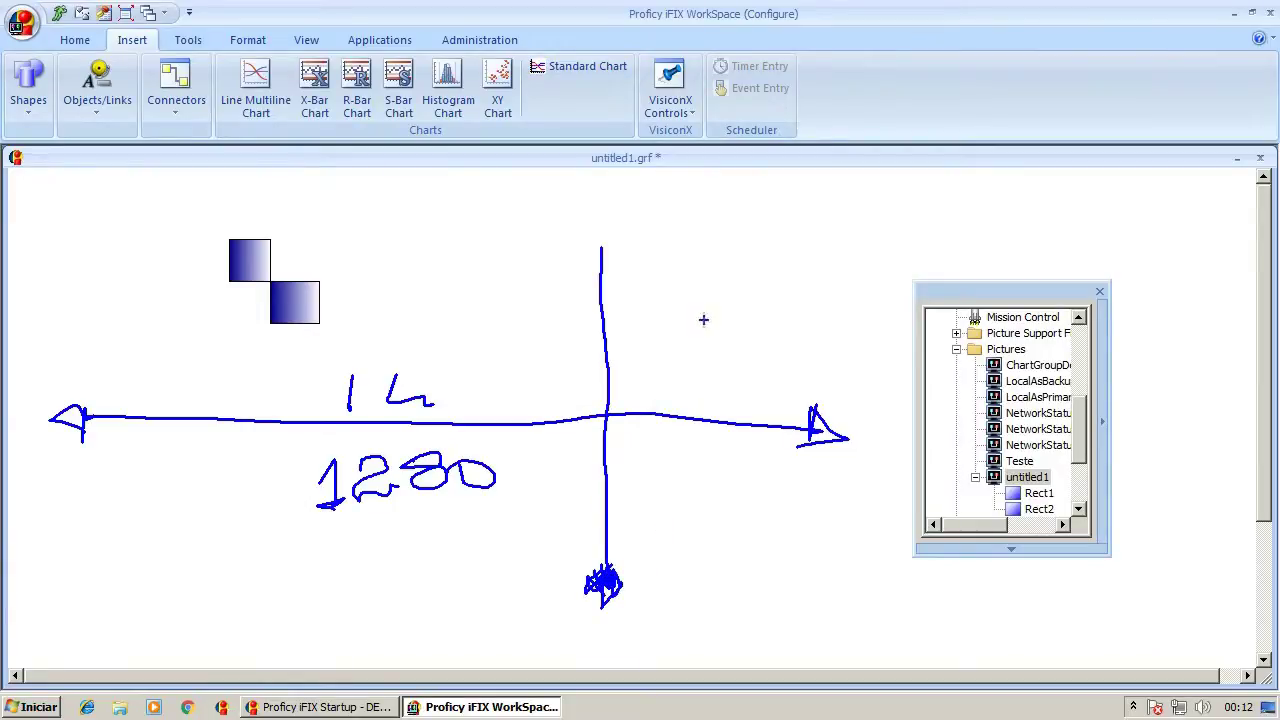
mouse_move(571, 249)
mouse_down()
mouse_move(616, 222)
mouse_move(574, 248)
mouse_up()
mouse_move(611, 339)
mouse_down()
mouse_move(644, 332)
mouse_move(646, 368)
mouse_move(654, 345)
mouse_move(704, 318)
mouse_move(692, 322)
mouse_up()
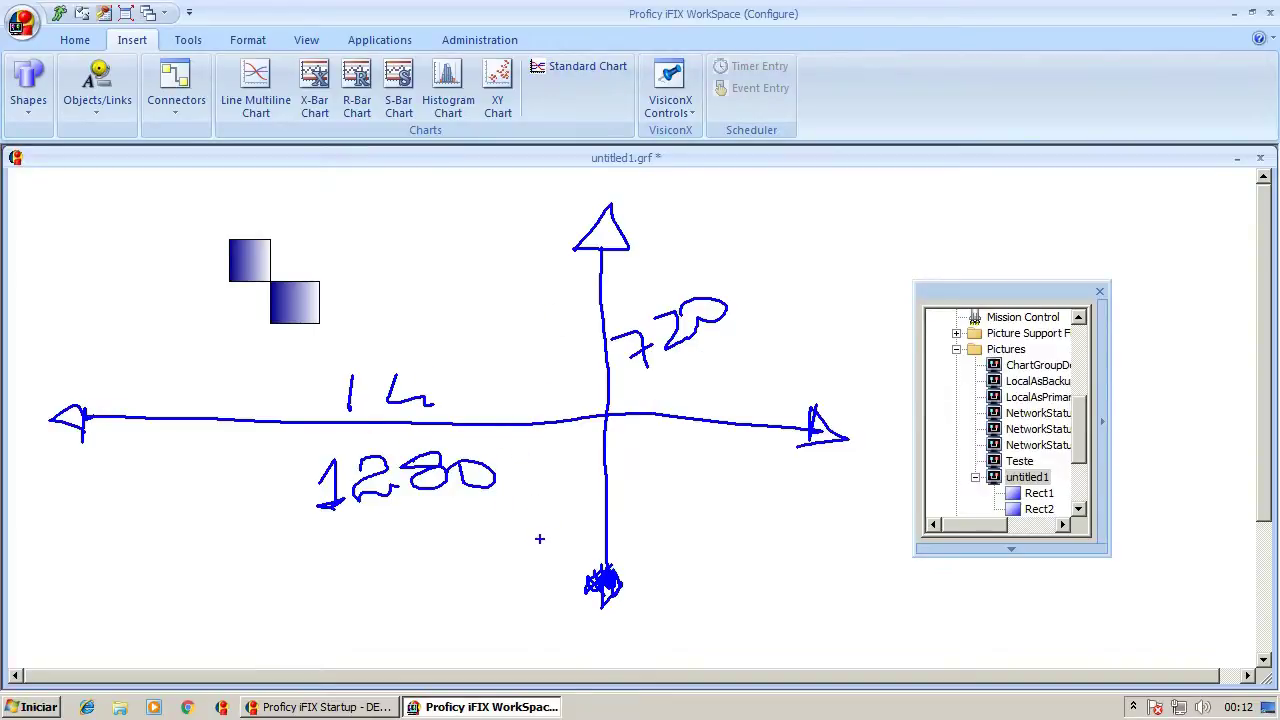
key(Escape)
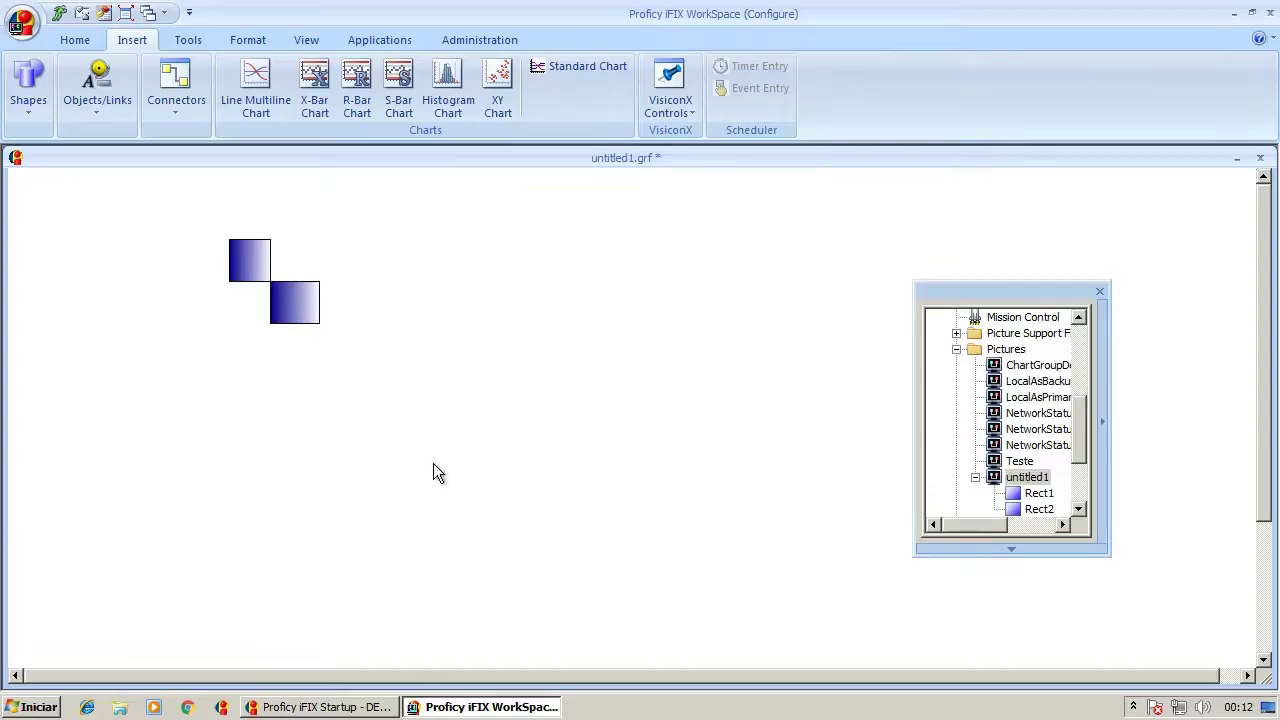
key(ctrl+2)
mouse_move(462, 533)
mouse_down()
mouse_move(472, 322)
mouse_move(450, 298)
mouse_move(466, 292)
mouse_move(450, 294)
mouse_move(494, 524)
mouse_move(458, 546)
mouse_move(496, 535)
mouse_up()
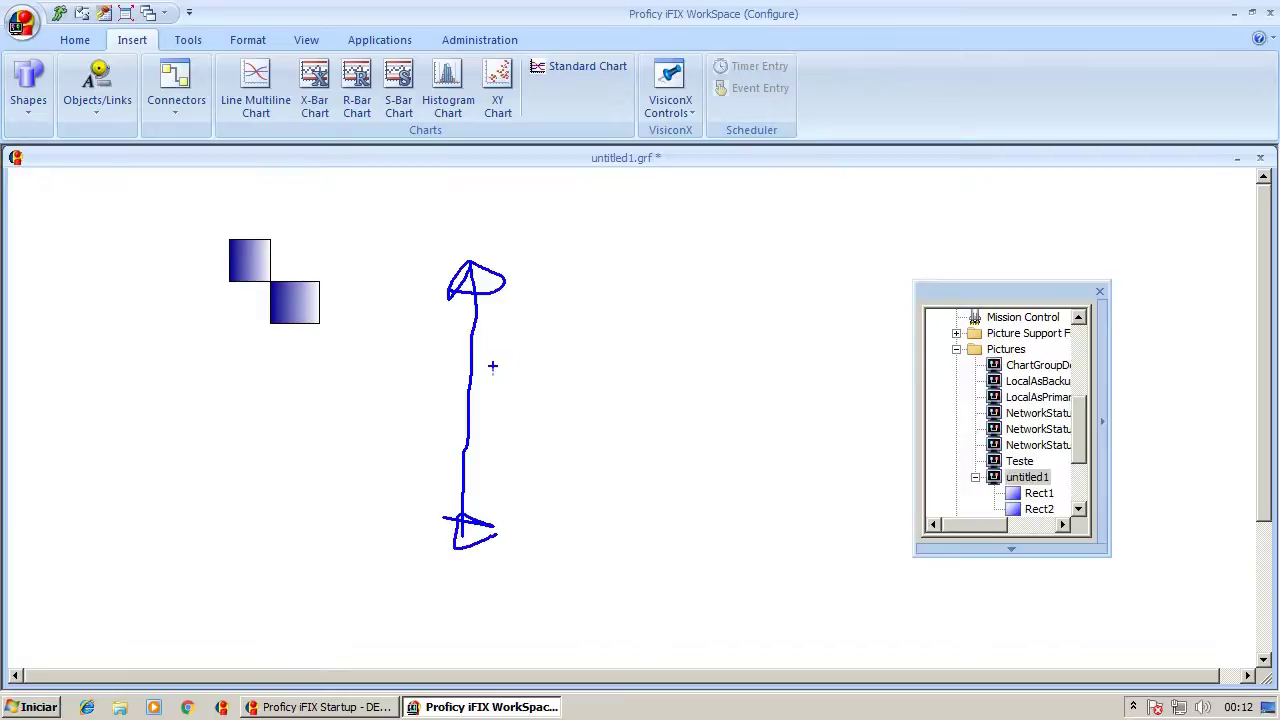
mouse_move(479, 360)
mouse_down()
mouse_move(520, 395)
mouse_move(532, 369)
mouse_move(590, 367)
mouse_move(550, 360)
mouse_up()
mouse_move(604, 308)
mouse_down()
mouse_move(578, 328)
mouse_move(610, 300)
mouse_move(602, 318)
mouse_up()
drag(268, 461, 710, 460)
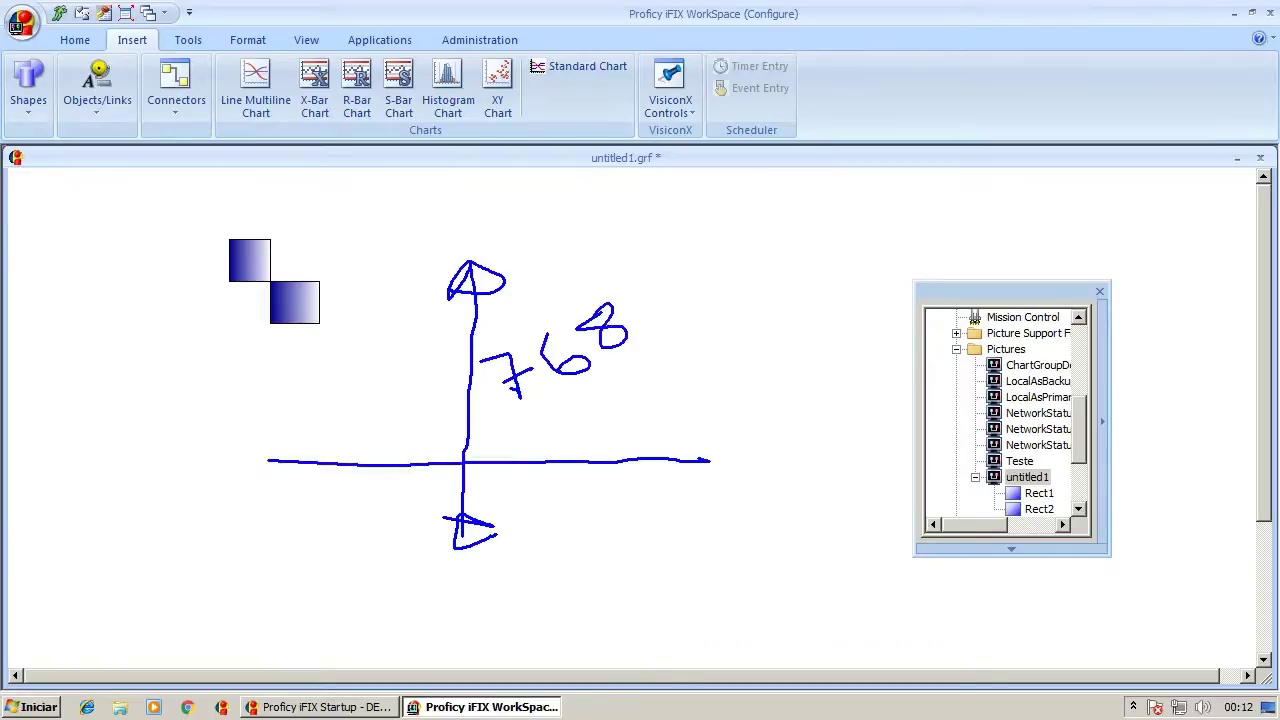
mouse_move(277, 441)
mouse_down()
mouse_move(240, 460)
mouse_move(294, 471)
mouse_up()
mouse_move(140, 438)
mouse_down()
mouse_move(178, 456)
mouse_move(165, 468)
mouse_up()
mouse_move(180, 424)
mouse_down()
mouse_move(198, 440)
mouse_move(187, 432)
mouse_move(231, 415)
mouse_up()
drag(210, 368, 277, 406)
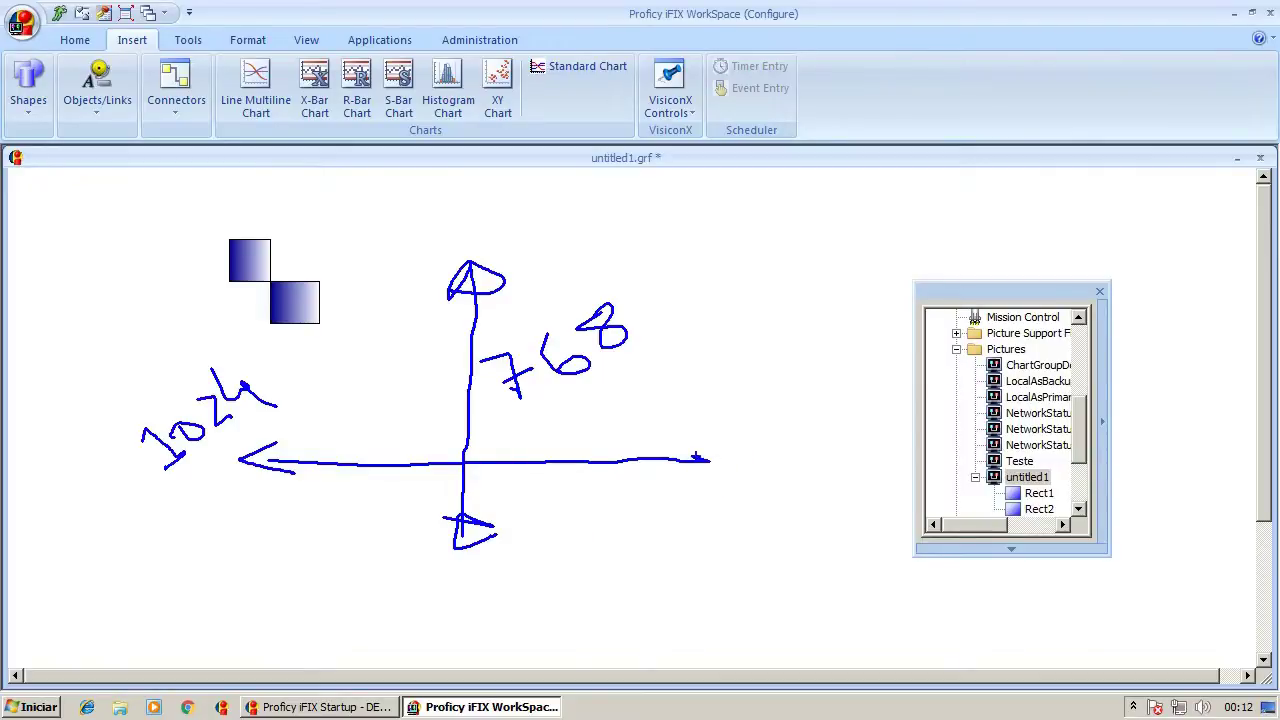
mouse_move(685, 441)
mouse_down()
mouse_move(722, 468)
mouse_move(681, 478)
mouse_up()
drag(274, 279, 312, 282)
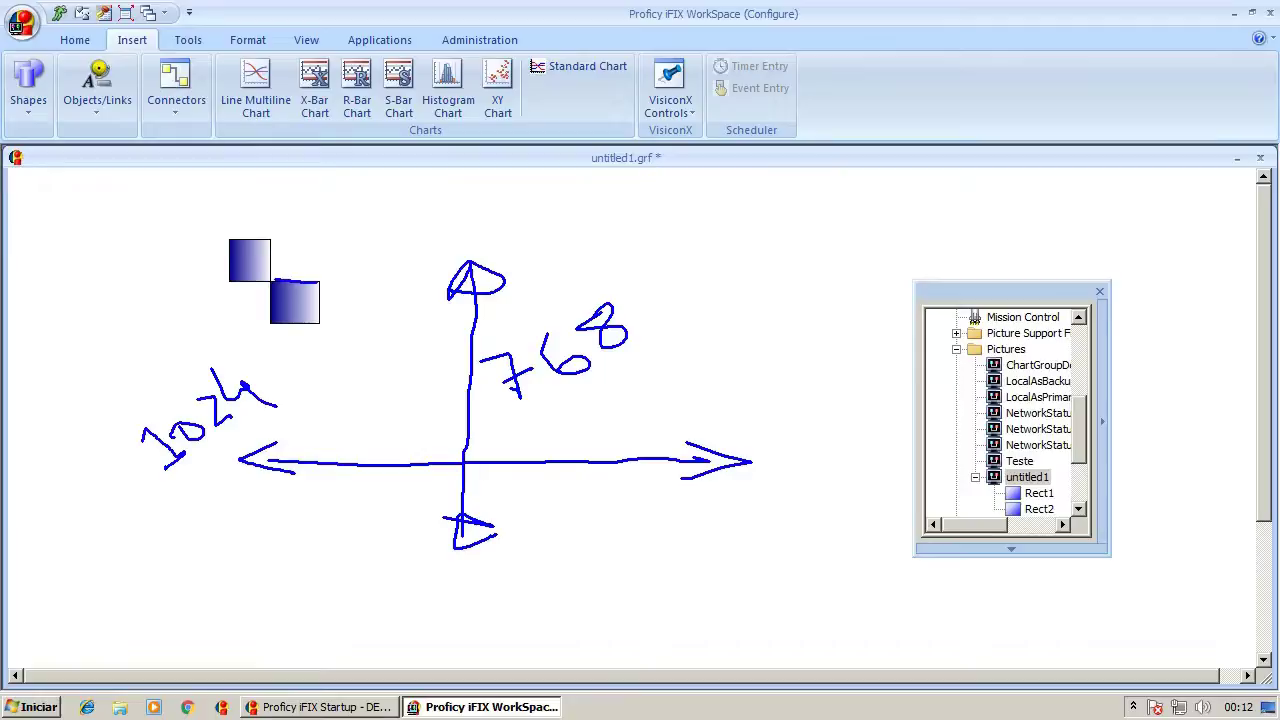
mouse_move(317, 281)
mouse_down()
mouse_move(320, 318)
mouse_move(263, 298)
mouse_move(268, 281)
mouse_up()
drag(318, 220, 474, 220)
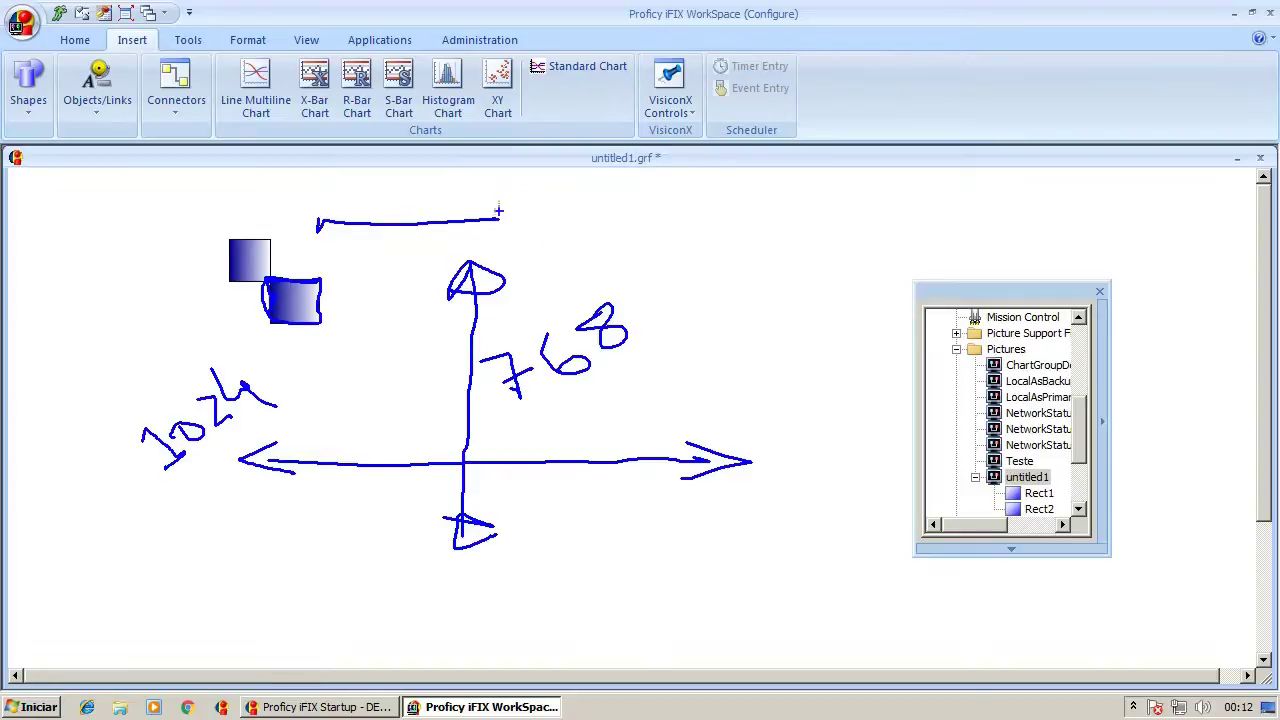
drag(505, 220, 531, 234)
drag(530, 234, 530, 246)
drag(498, 215, 530, 215)
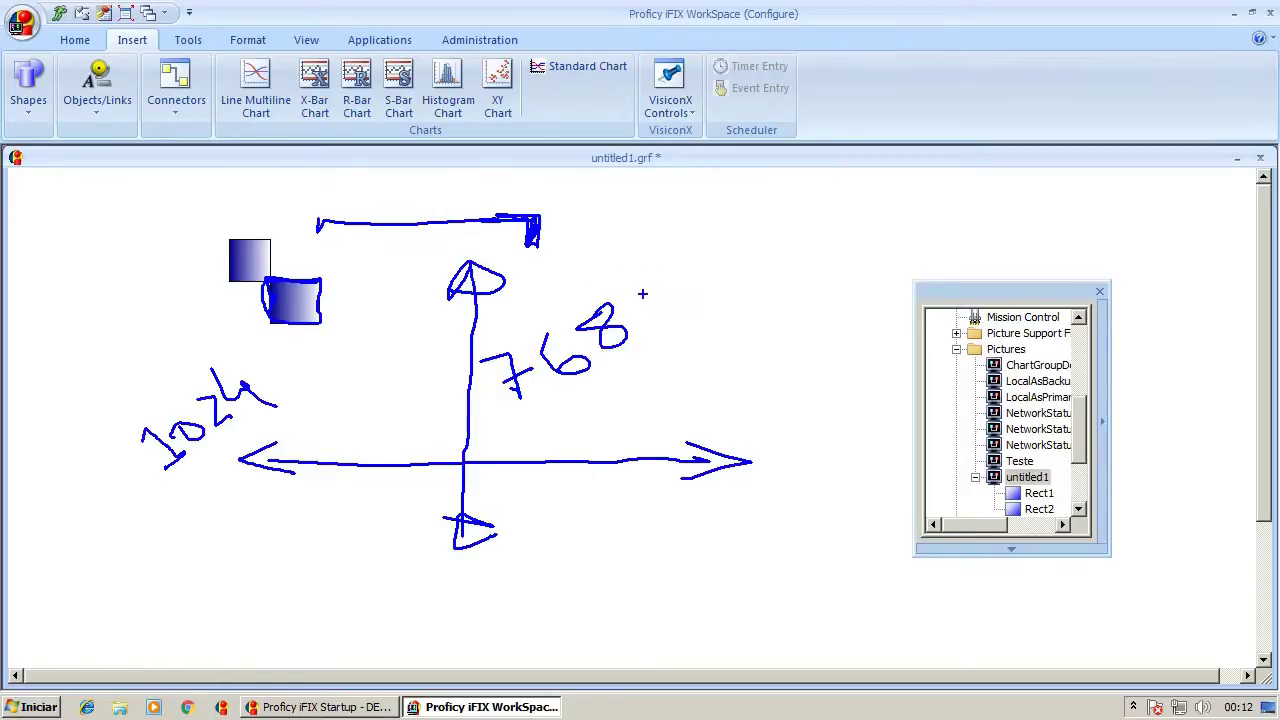
mouse_move(246, 360)
mouse_down()
mouse_move(193, 354)
mouse_move(140, 486)
mouse_move(244, 376)
mouse_move(190, 364)
mouse_up()
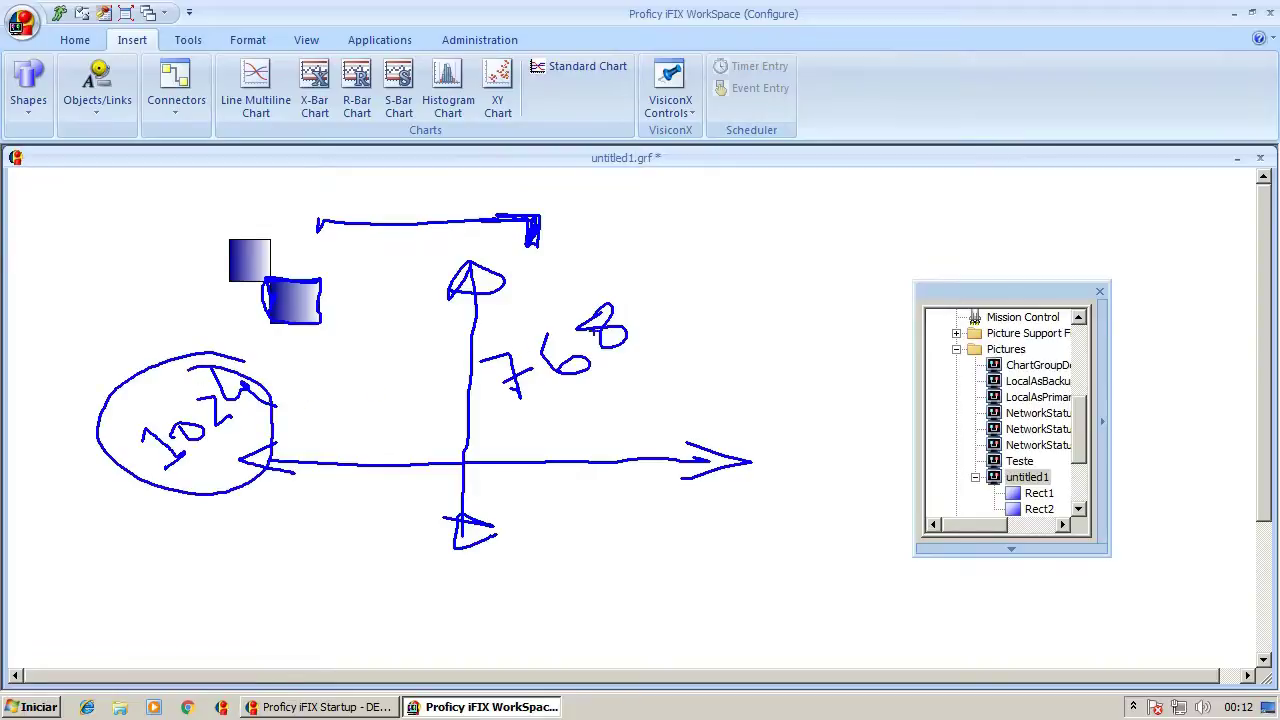
mouse_move(612, 304)
mouse_down()
mouse_move(485, 390)
mouse_move(618, 298)
mouse_move(511, 345)
mouse_up()
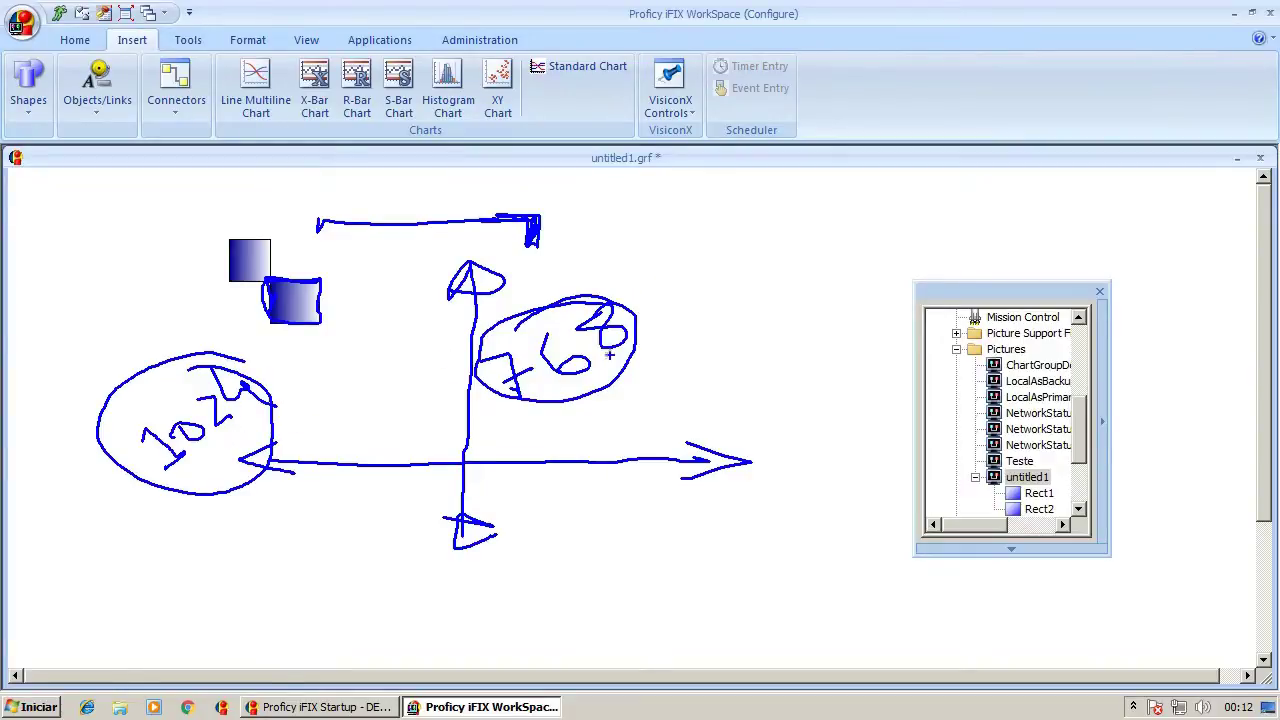
drag(668, 217, 664, 224)
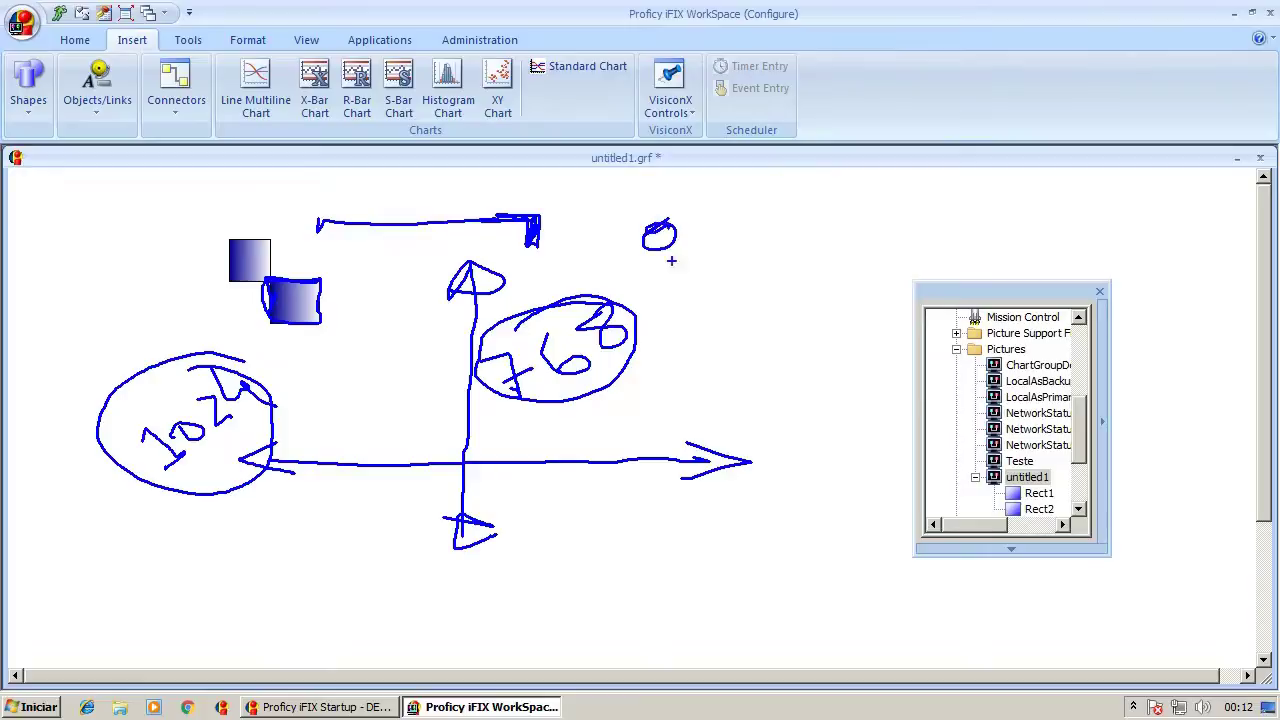
drag(675, 238, 648, 284)
mouse_move(725, 245)
mouse_down()
mouse_move(716, 282)
mouse_move(738, 242)
mouse_up()
drag(760, 246, 794, 262)
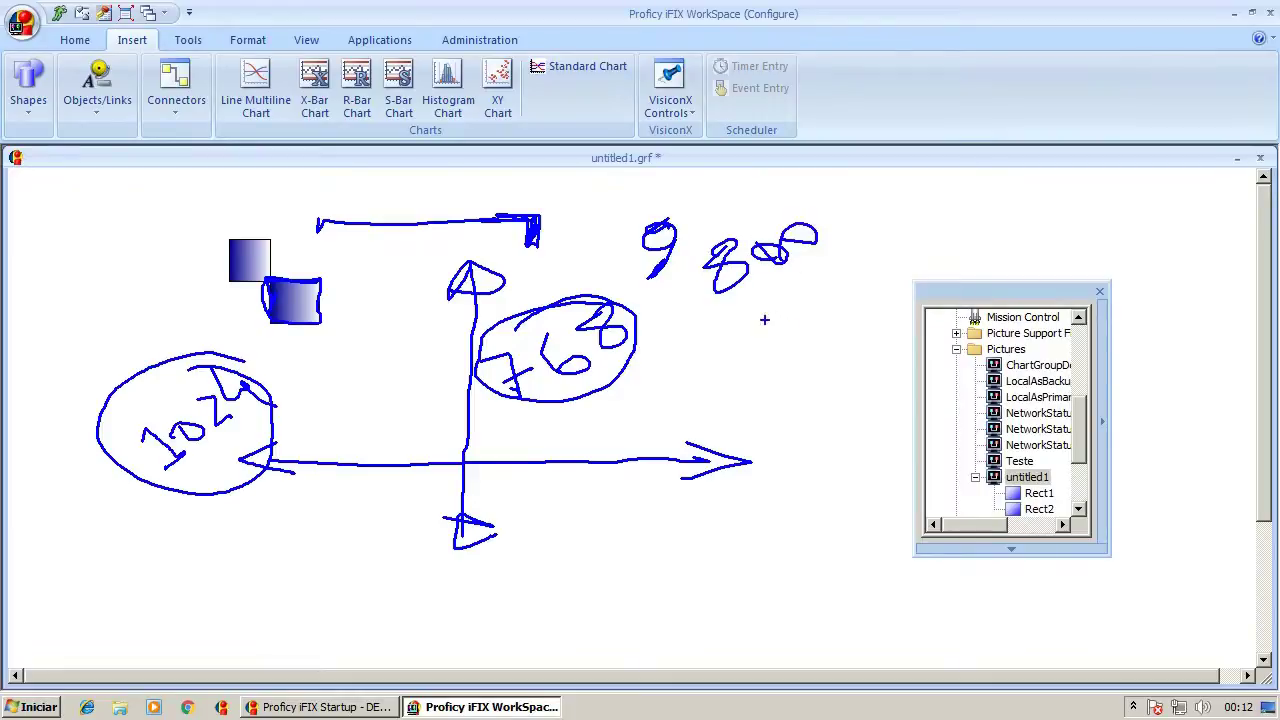
mouse_move(760, 314)
mouse_down()
mouse_move(797, 340)
mouse_move(875, 293)
mouse_up()
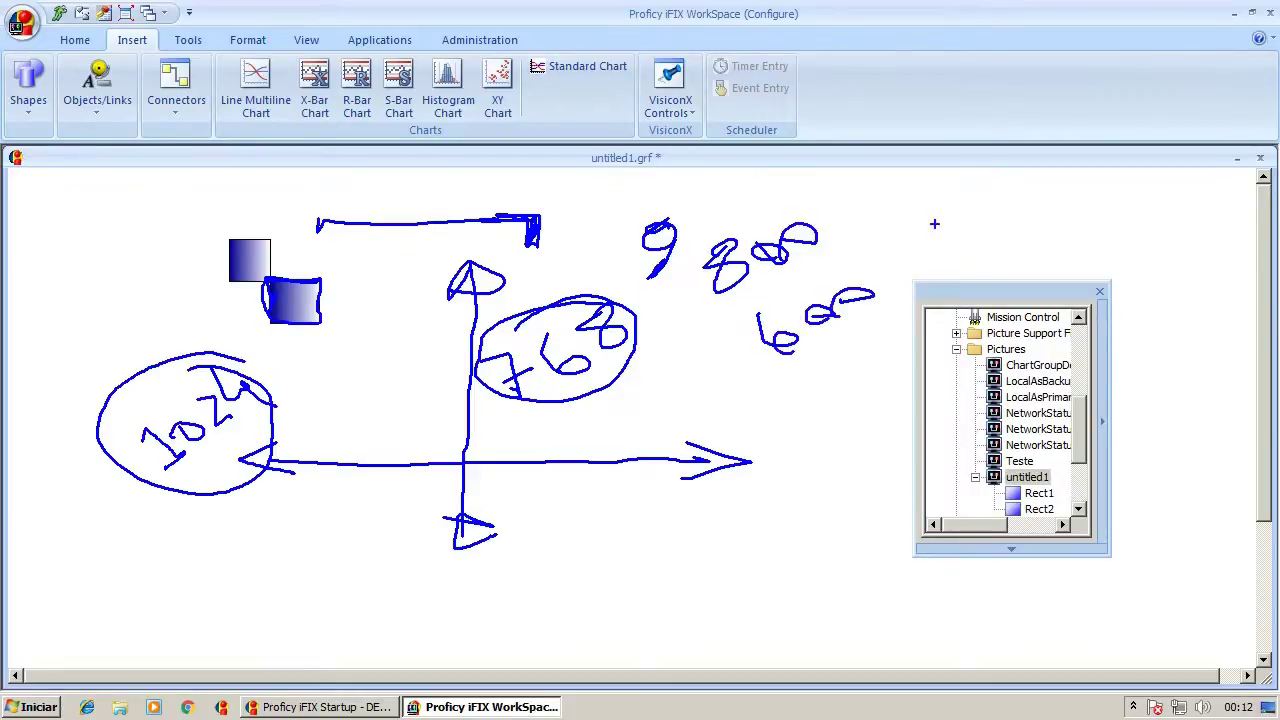
drag(848, 237, 881, 268)
mouse_move(902, 226)
mouse_down()
mouse_move(916, 254)
mouse_move(955, 211)
mouse_move(1032, 205)
mouse_up()
mouse_move(942, 258)
mouse_down()
mouse_move(990, 270)
mouse_move(1038, 242)
mouse_move(1054, 250)
mouse_up()
mouse_move(942, 259)
mouse_down()
mouse_move(985, 278)
mouse_move(999, 257)
mouse_up()
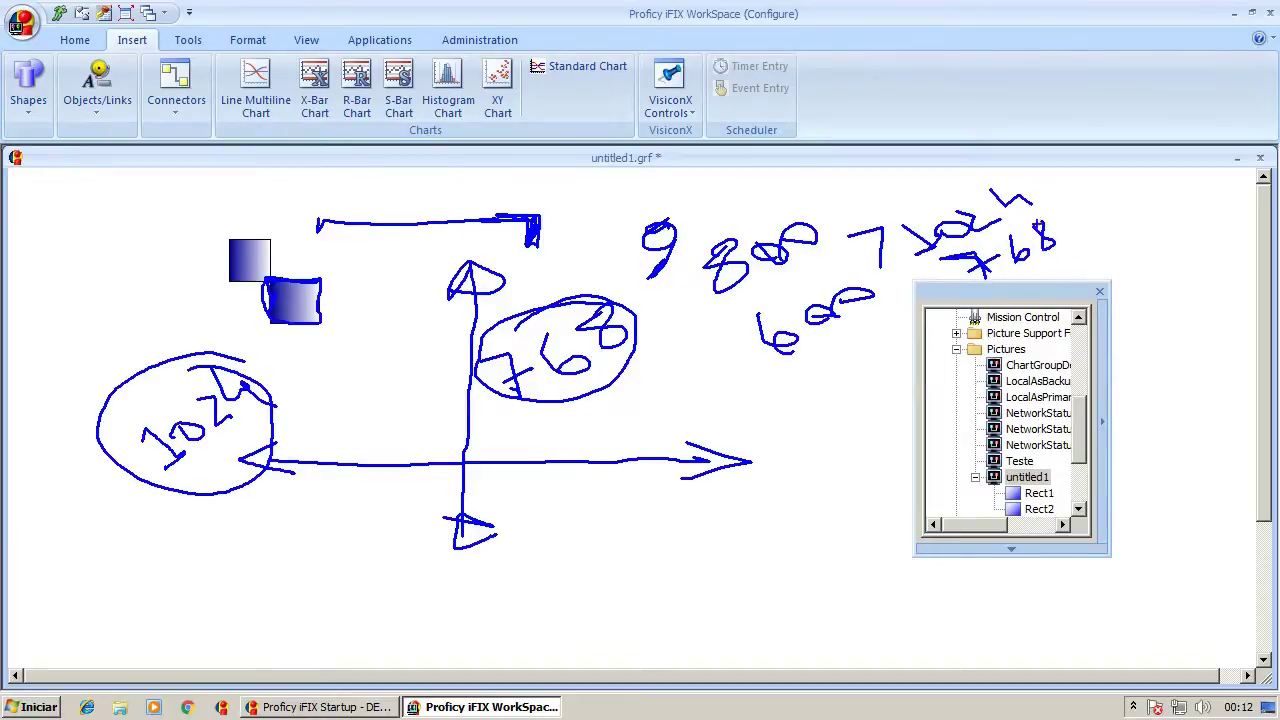
key(Escape)
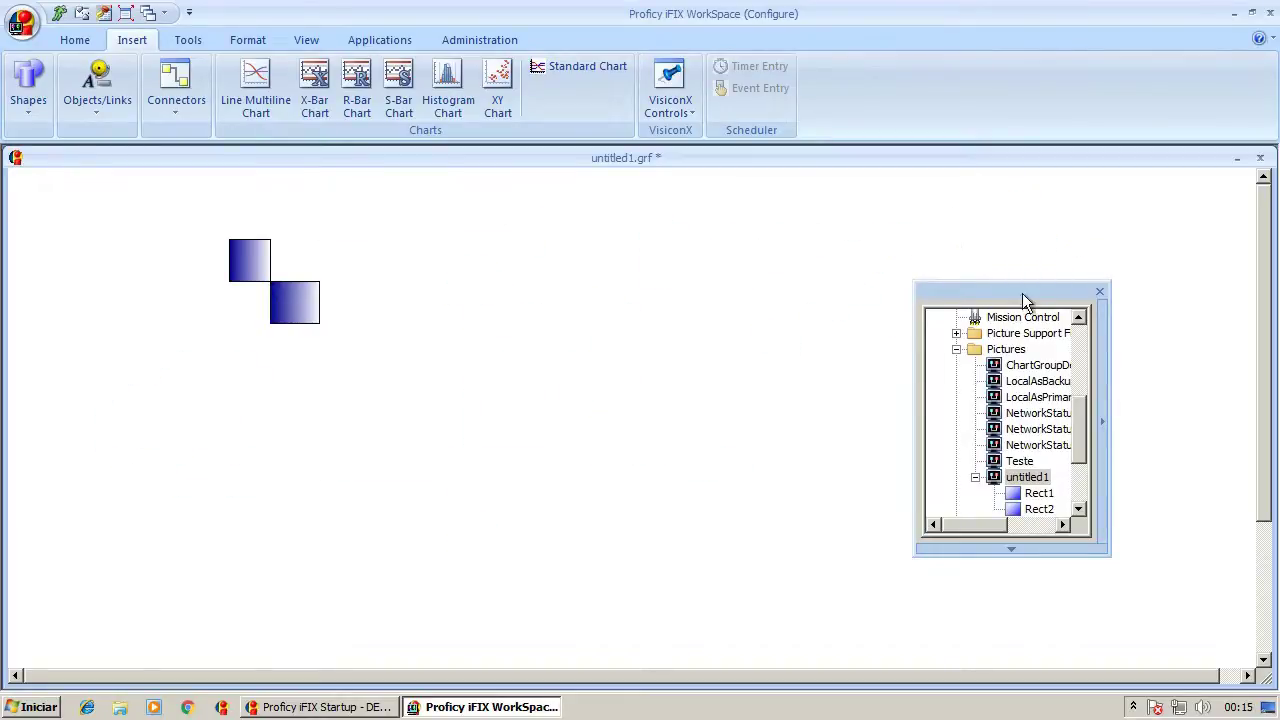
Move the floating system tree window slightly further down and to the right, away from the drawn squares
drag(1008, 292, 1099, 343)
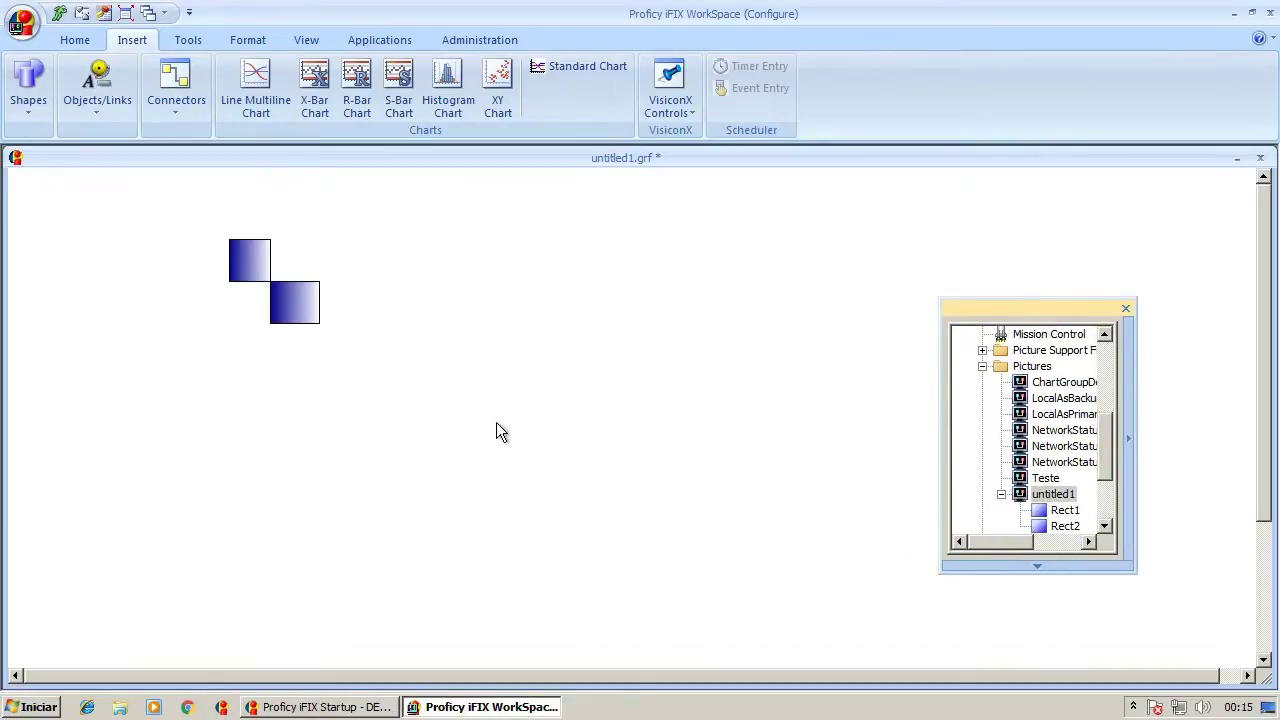
mouse_move(357, 351)
mouse_down()
mouse_move(368, 372)
mouse_move(464, 330)
mouse_up()
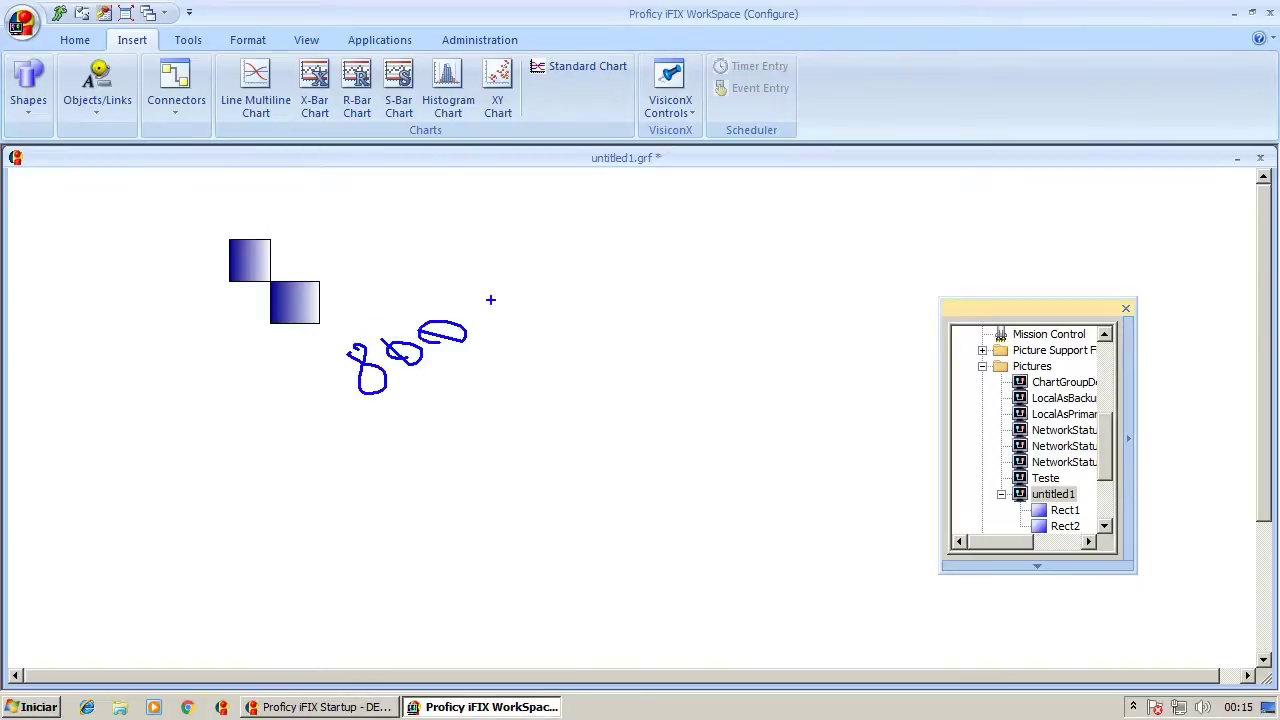
mouse_move(397, 414)
mouse_down()
mouse_move(448, 424)
mouse_move(511, 388)
mouse_move(483, 402)
mouse_up()
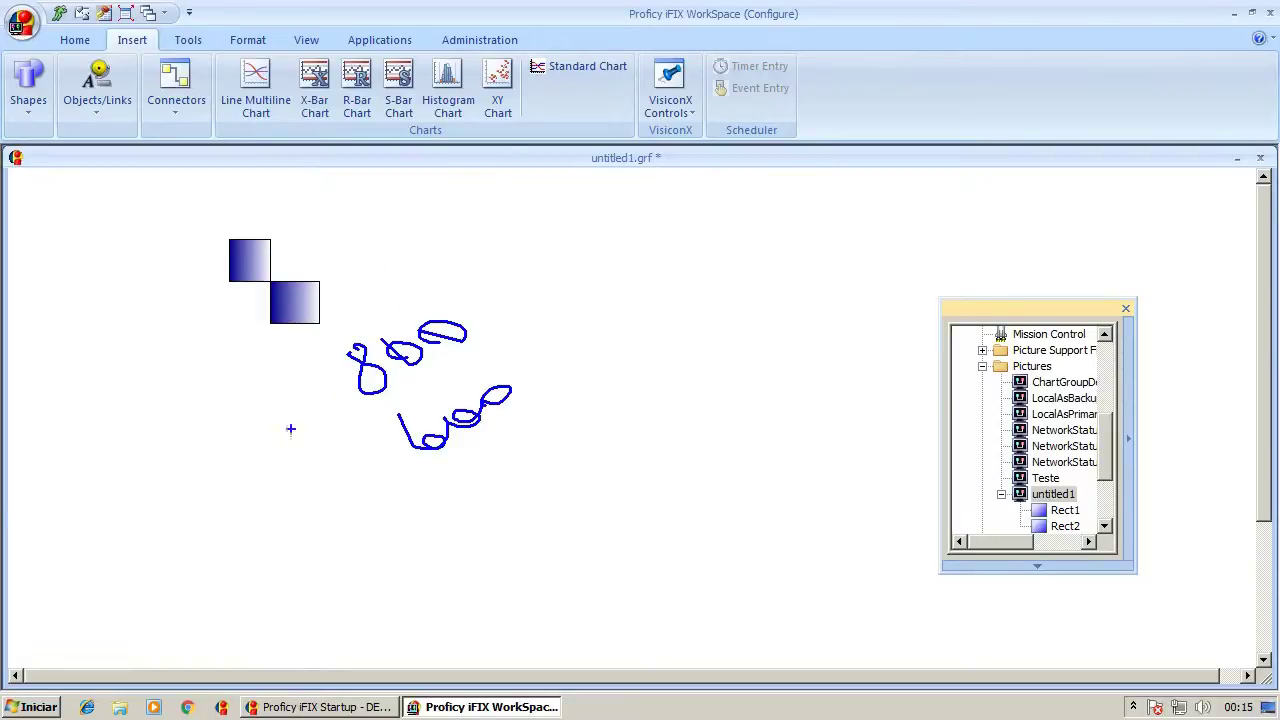
drag(220, 457, 300, 445)
mouse_move(270, 510)
mouse_down()
mouse_move(290, 535)
mouse_move(343, 526)
mouse_move(362, 490)
mouse_up()
drag(313, 413, 339, 398)
drag(384, 475, 408, 461)
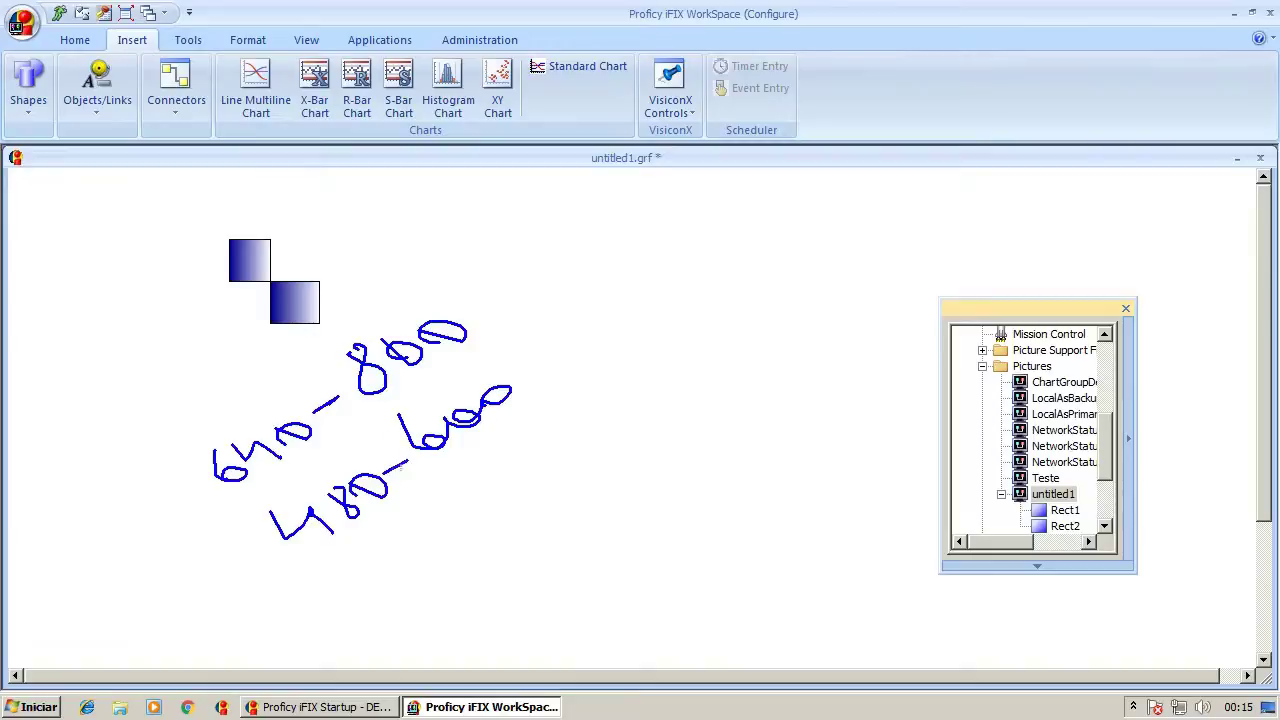
drag(469, 319, 493, 296)
mouse_move(518, 288)
mouse_down()
mouse_move(582, 258)
mouse_move(576, 220)
mouse_move(612, 256)
mouse_up()
drag(576, 326, 628, 338)
click(610, 338)
mouse_move(636, 292)
mouse_down()
mouse_move(658, 310)
mouse_move(680, 292)
mouse_up()
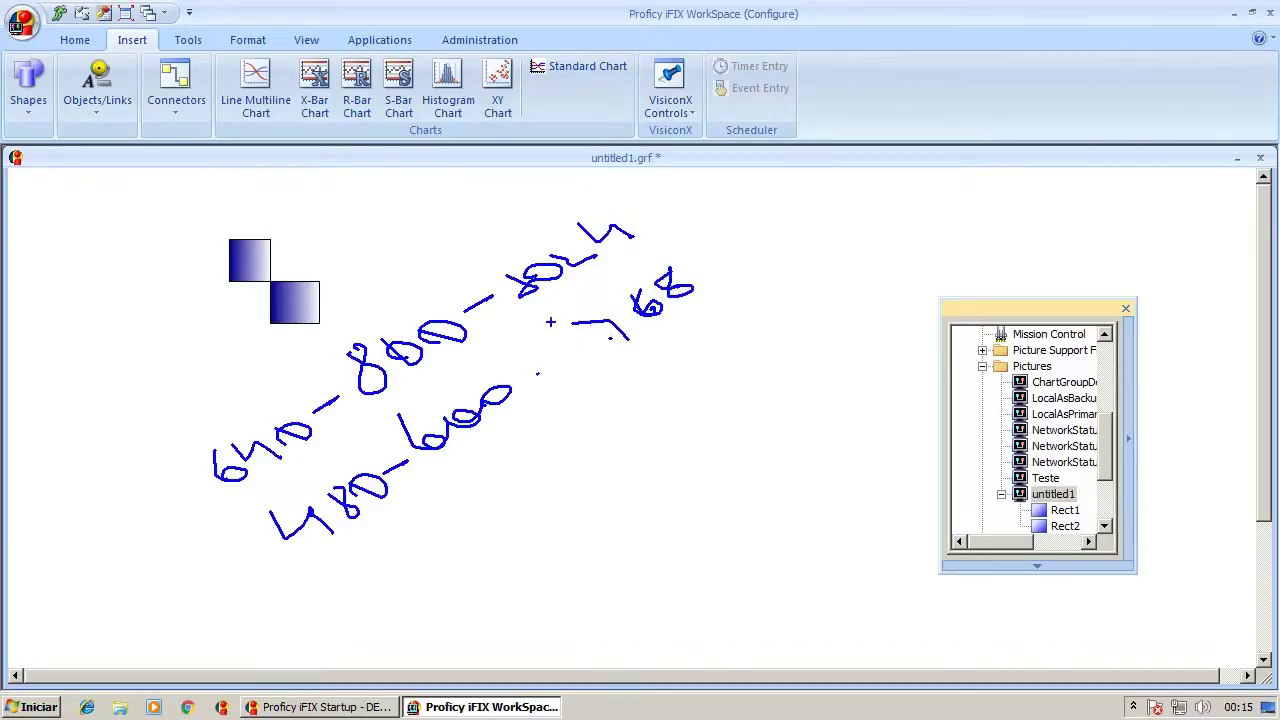
drag(544, 261, 574, 258)
drag(499, 272, 525, 283)
mouse_move(295, 404)
mouse_down()
mouse_move(216, 408)
mouse_move(230, 528)
mouse_move(428, 490)
mouse_move(300, 402)
mouse_up()
mouse_move(392, 320)
mouse_down()
mouse_move(334, 364)
mouse_move(512, 444)
mouse_move(408, 306)
mouse_up()
mouse_move(520, 226)
mouse_down()
mouse_move(515, 335)
mouse_move(745, 285)
mouse_move(515, 213)
mouse_move(482, 250)
mouse_up()
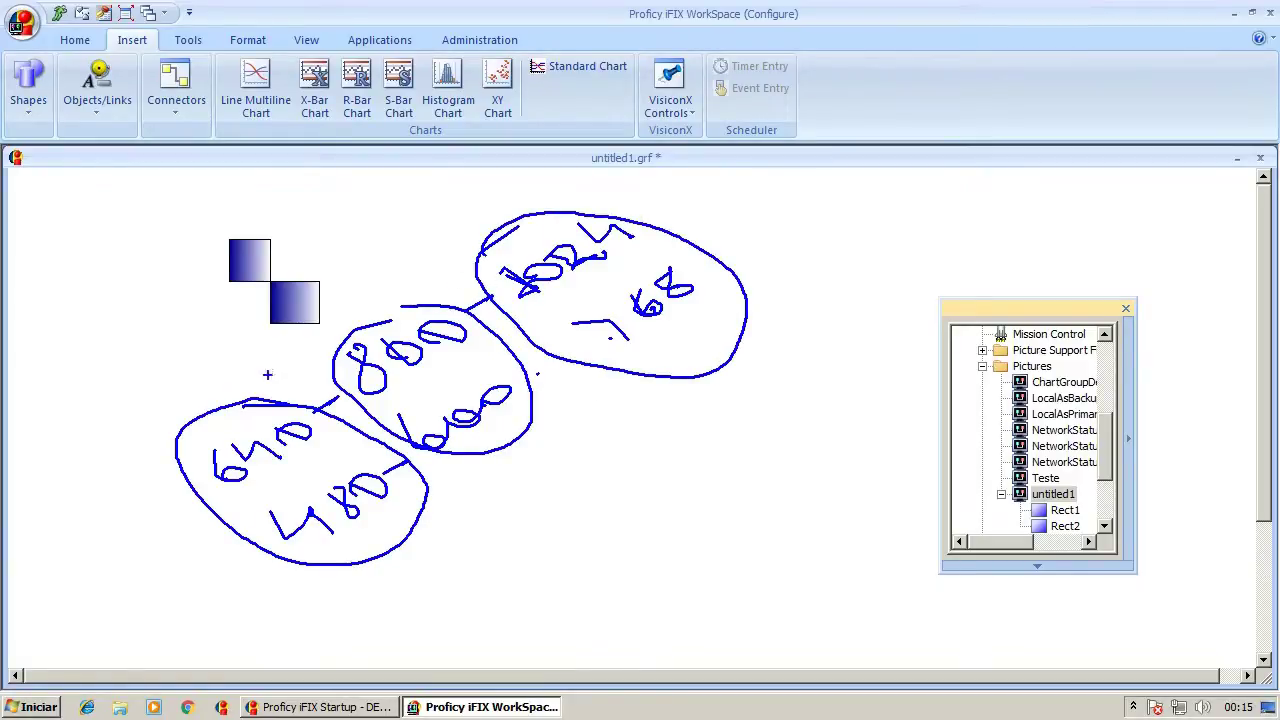
drag(238, 405, 518, 228)
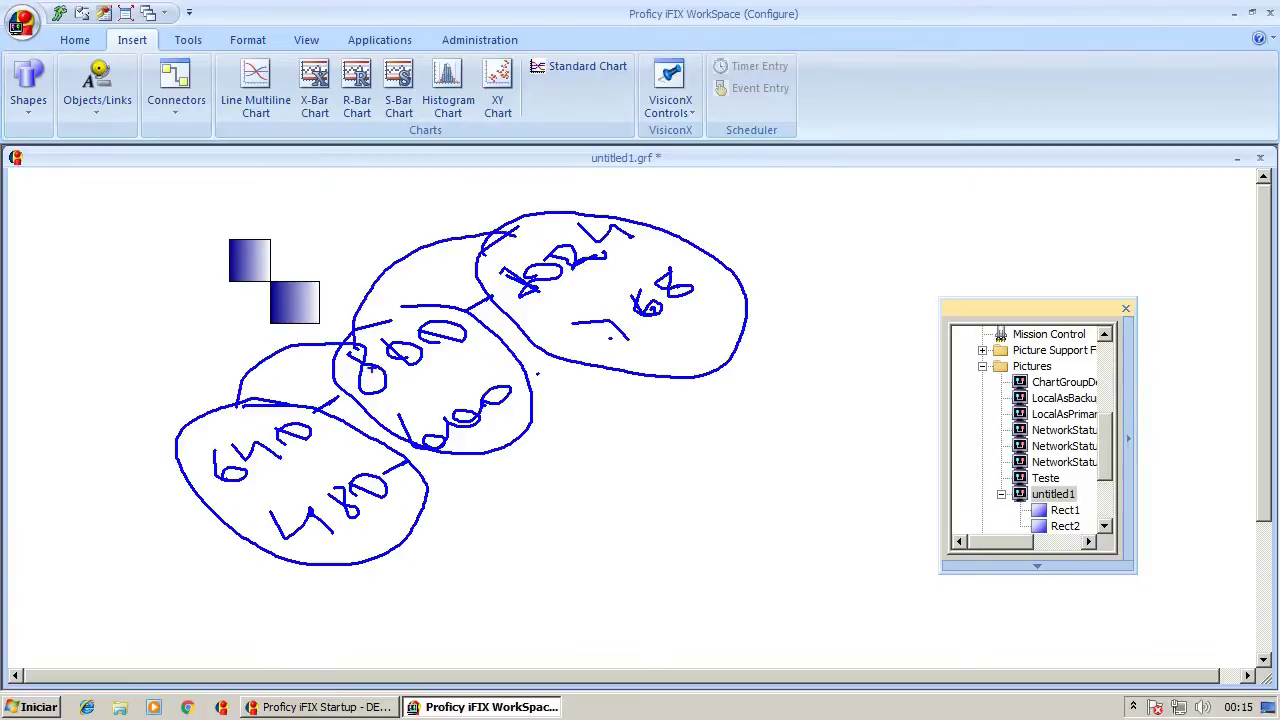
mouse_move(384, 340)
mouse_down()
mouse_move(410, 370)
mouse_move(384, 358)
mouse_up()
drag(466, 350, 464, 326)
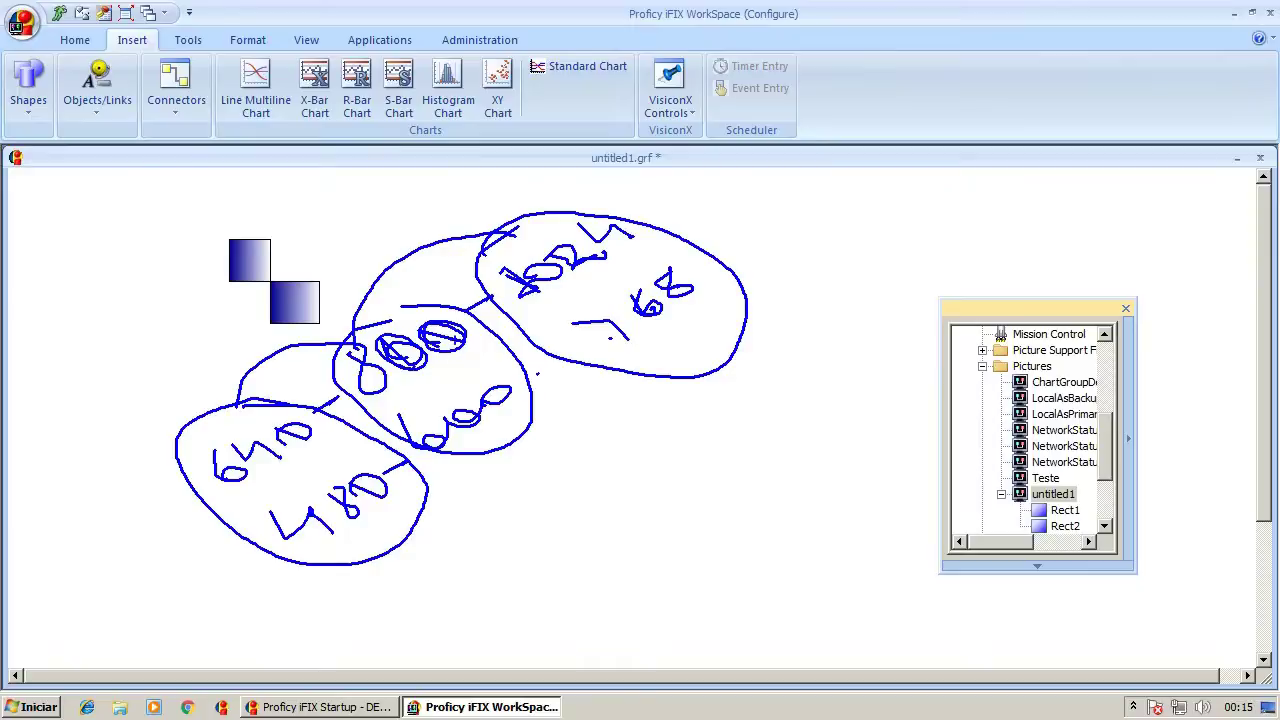
drag(389, 314, 424, 307)
mouse_move(578, 322)
mouse_down()
mouse_move(632, 342)
mouse_move(600, 338)
mouse_up()
drag(600, 296, 602, 322)
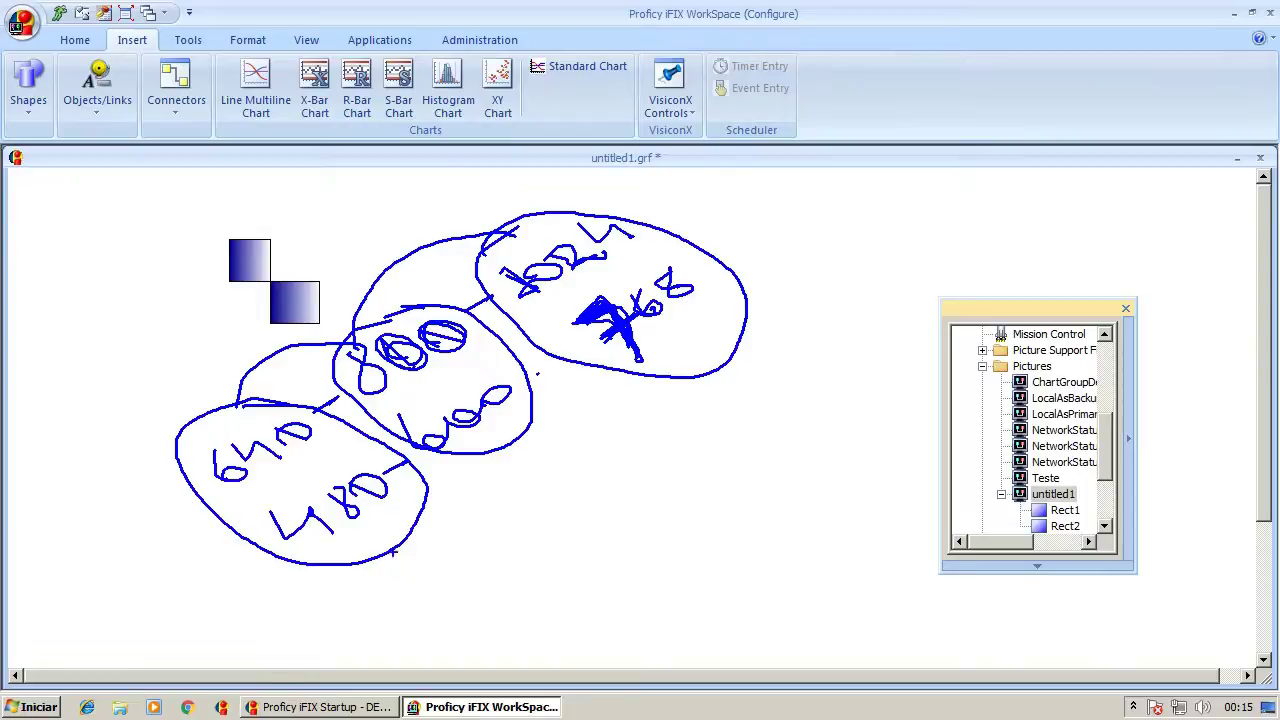
key(Escape)
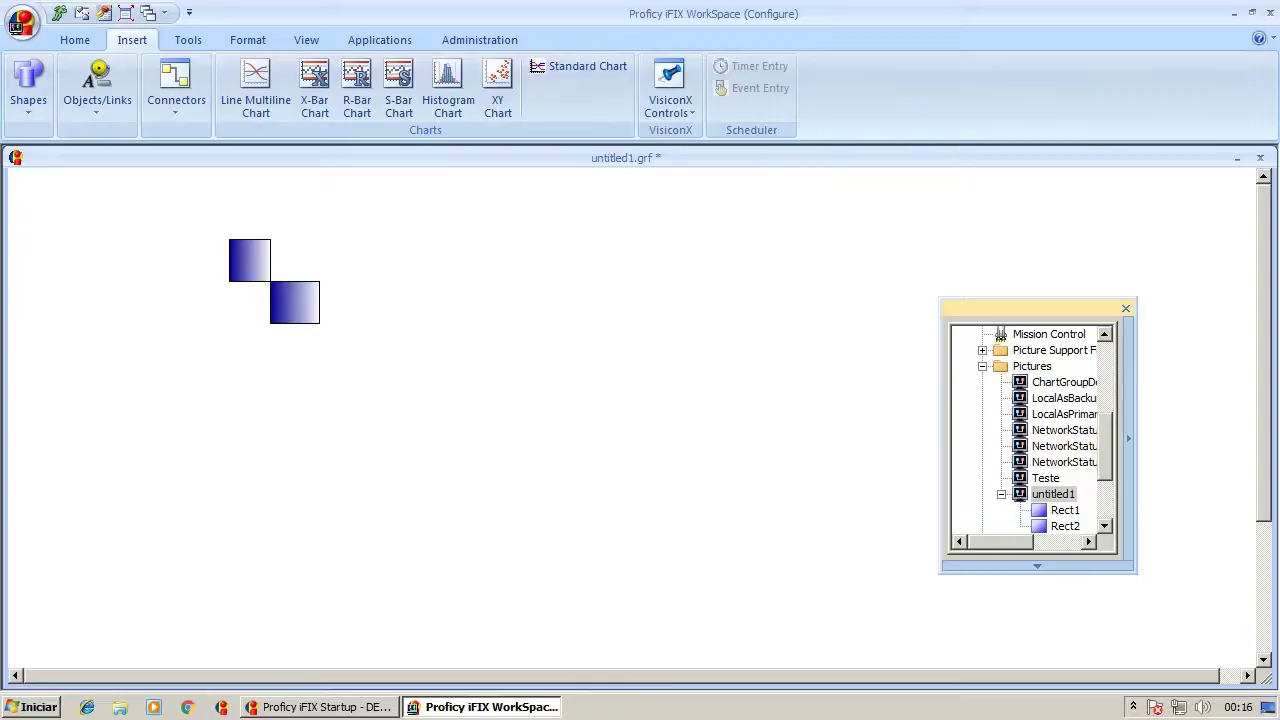
Turn off the Enable Ribbon User Interface option in the general user preferences and apply the change
click(74, 40)
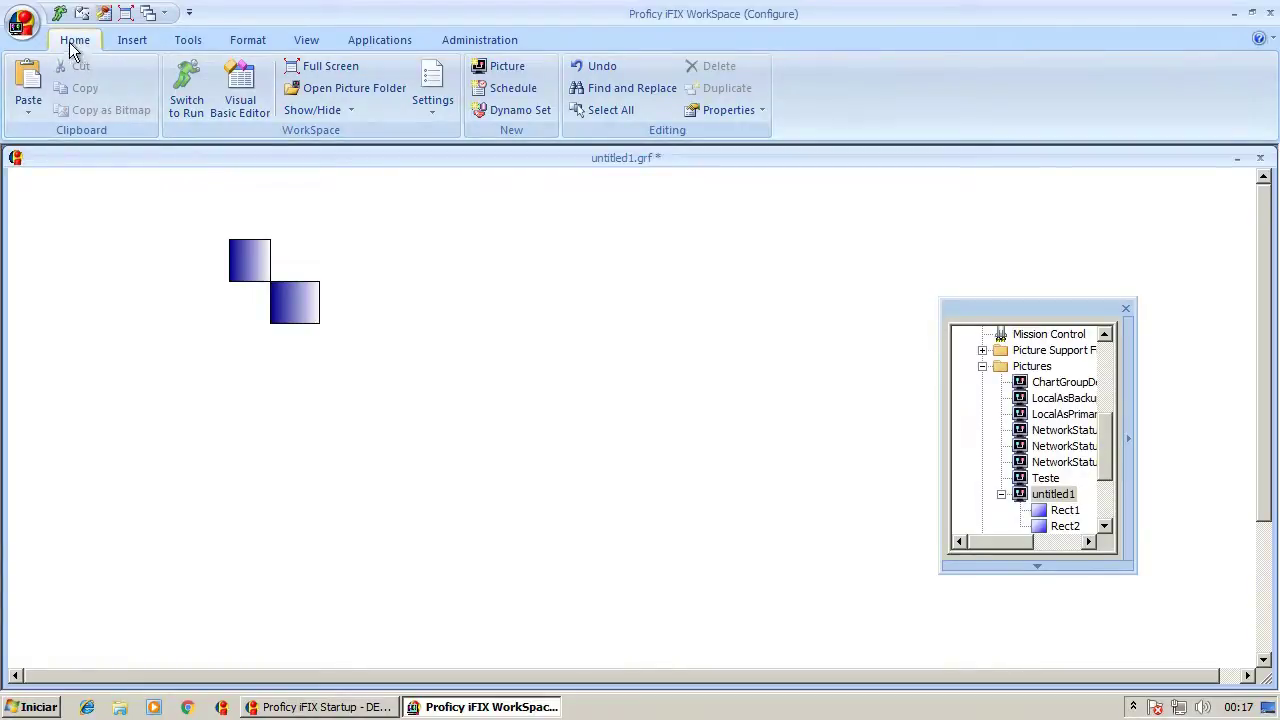
click(433, 103)
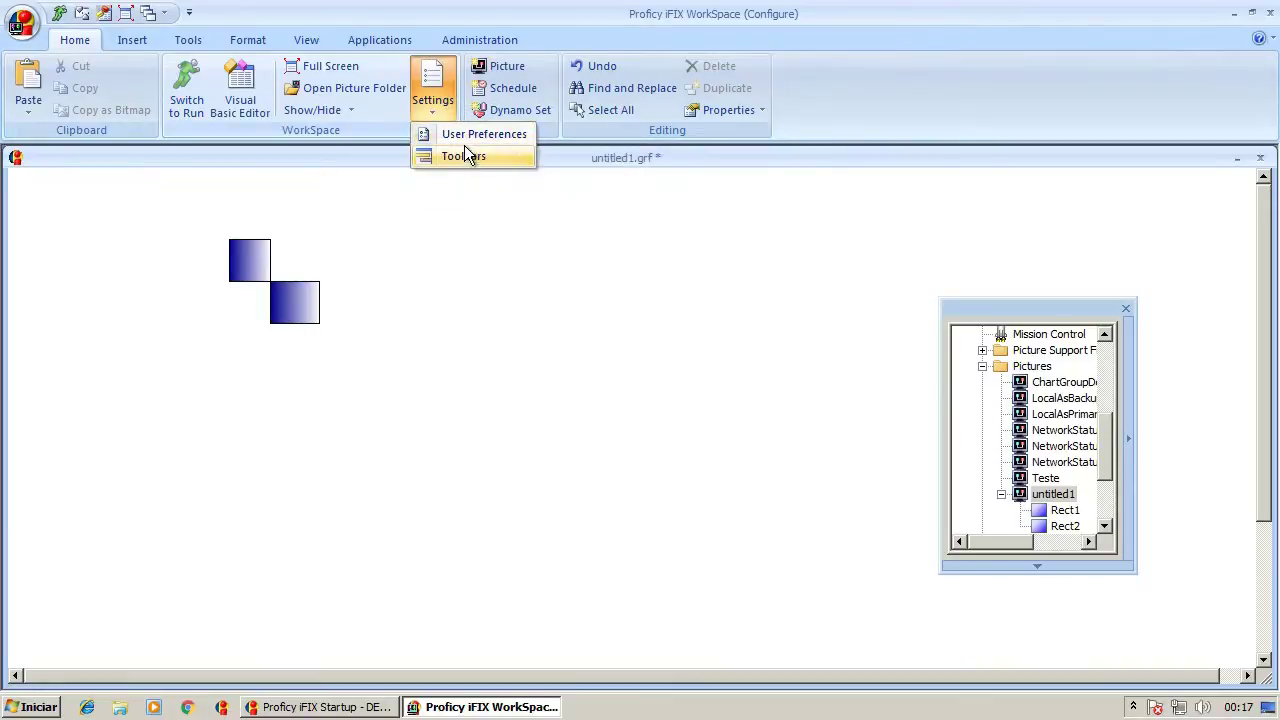
click(463, 140)
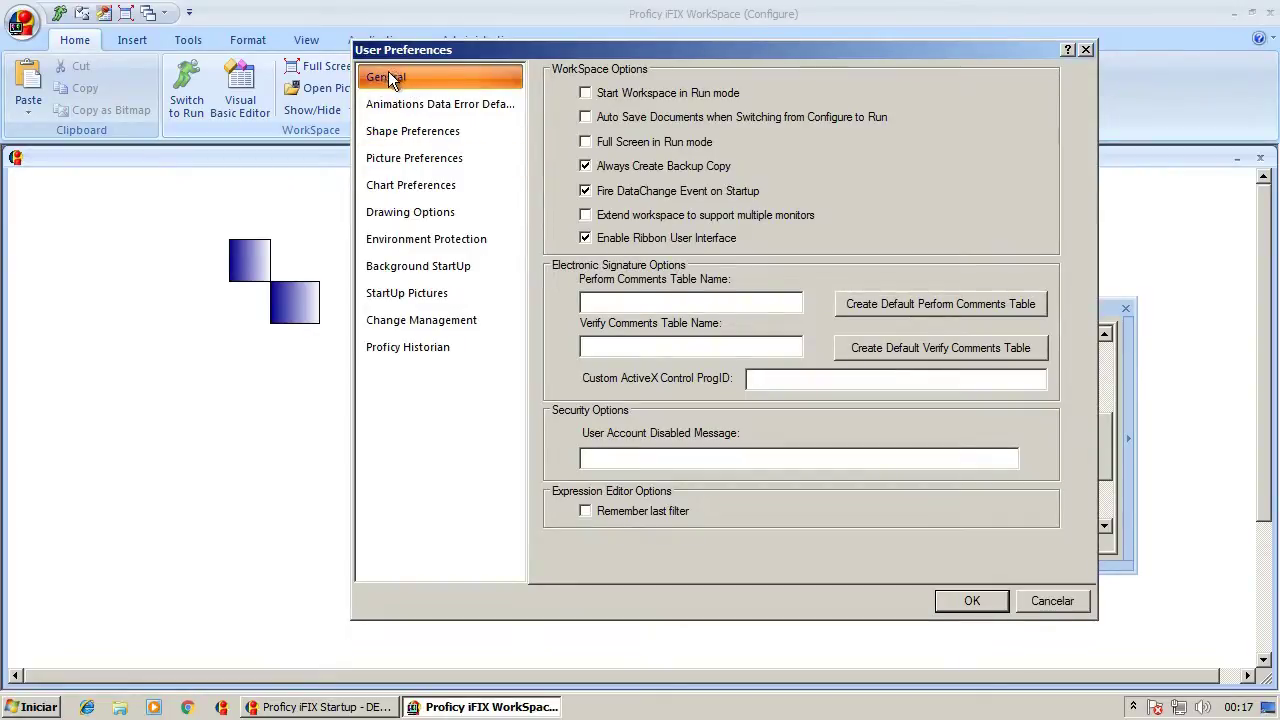
click(617, 240)
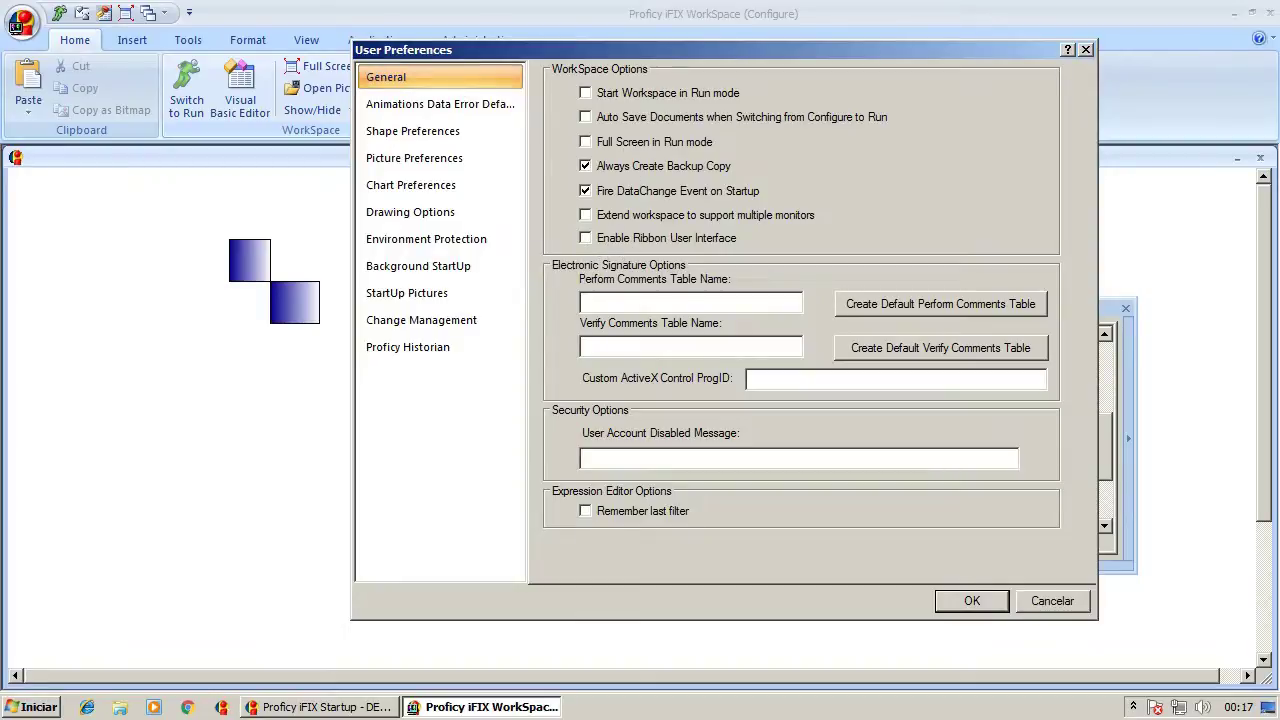
click(971, 592)
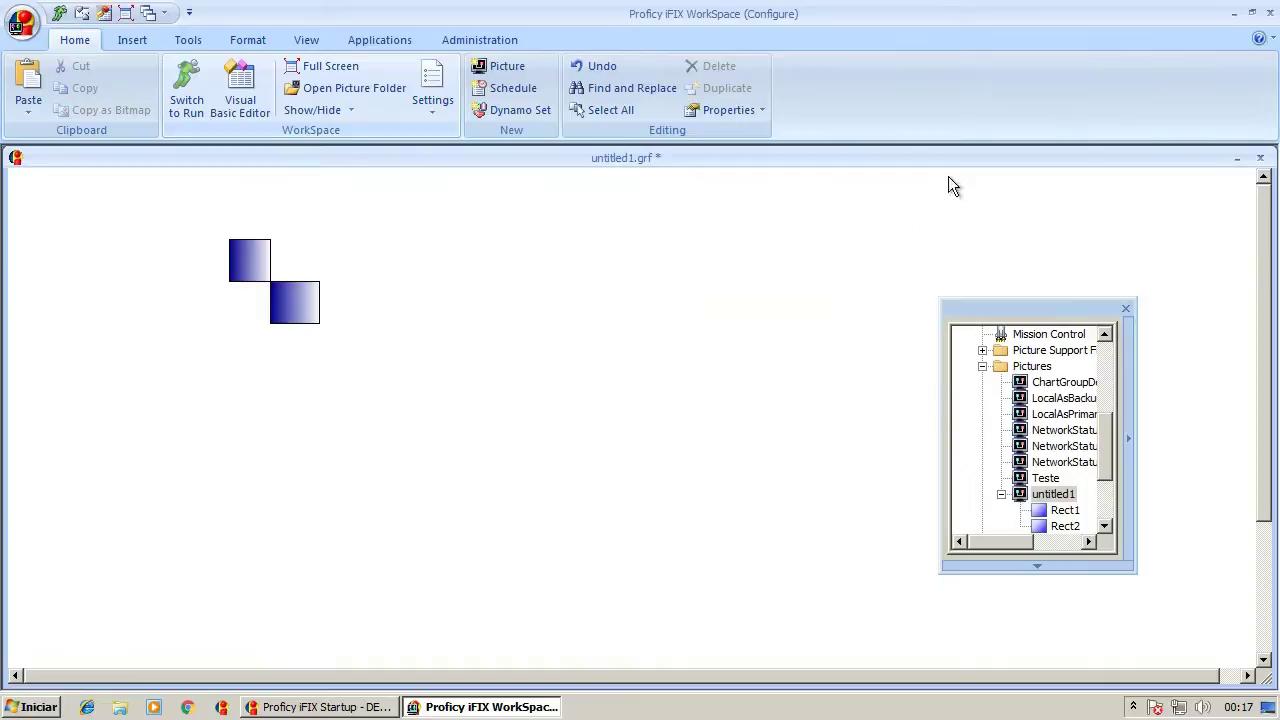
Close the WorkSpace without saving the untitled picture, and relaunch iFIX WorkSpace from Windows
click(1270, 12)
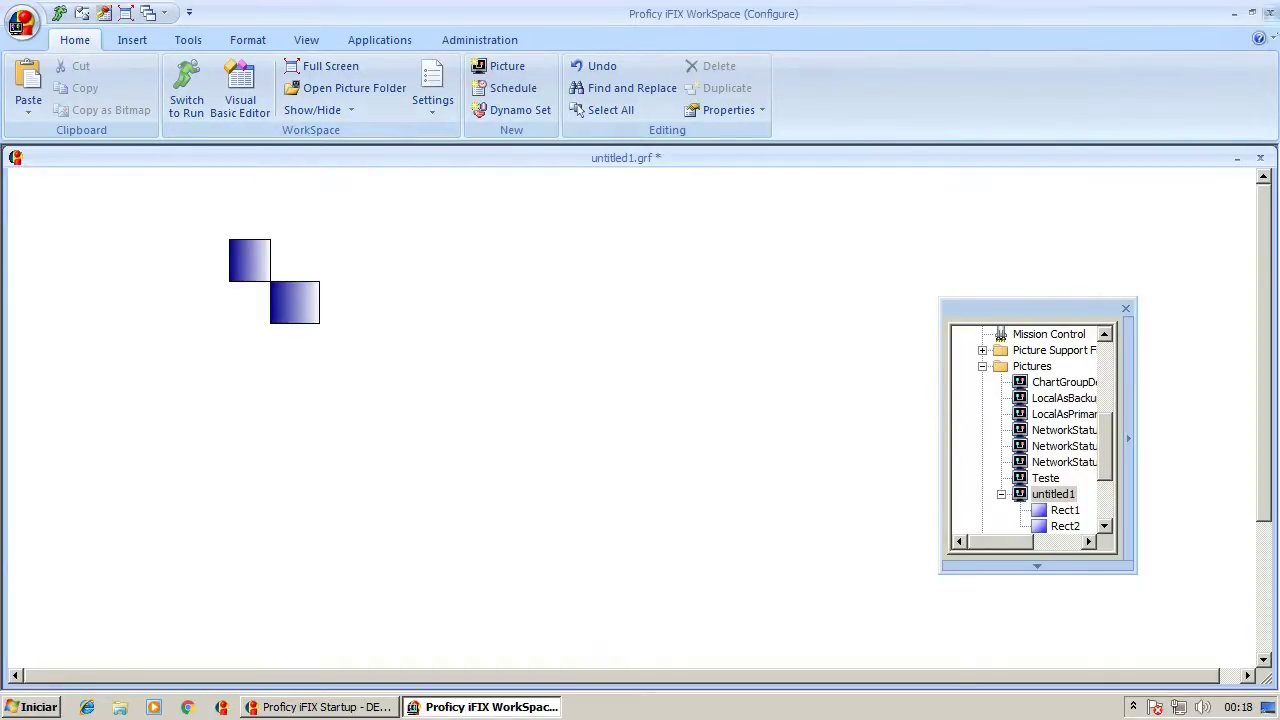
click(651, 384)
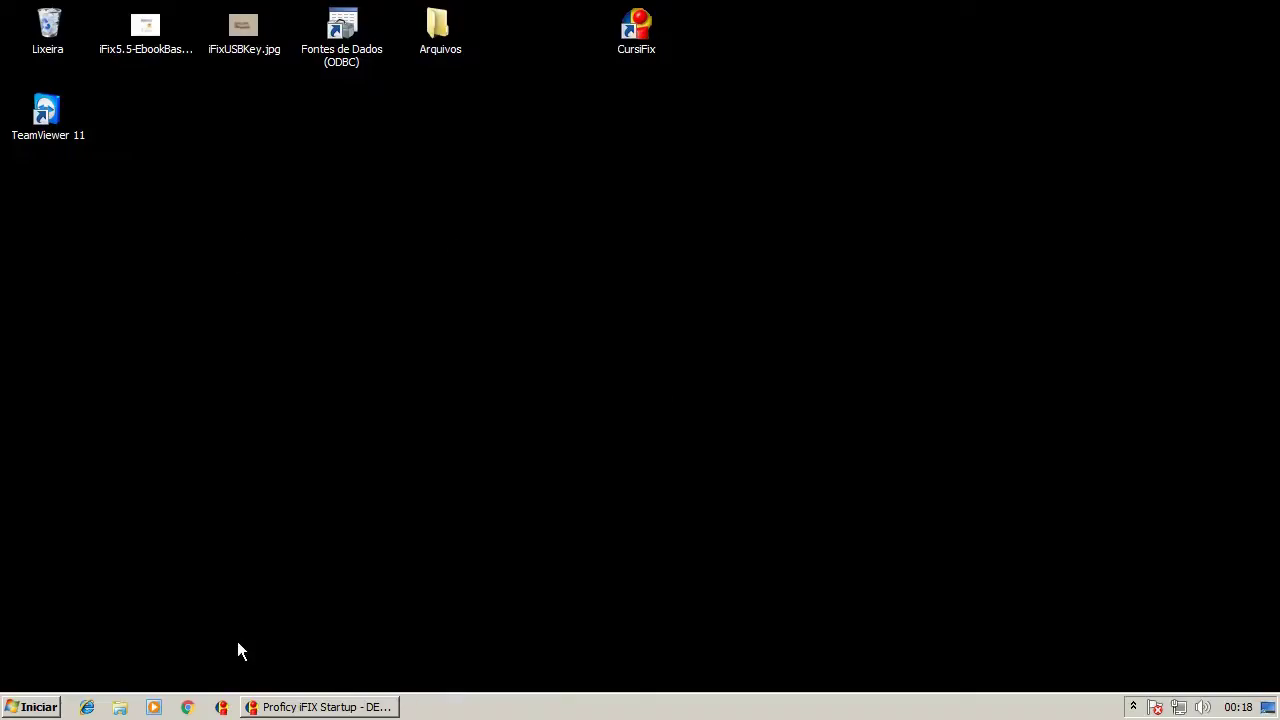
click(56, 712)
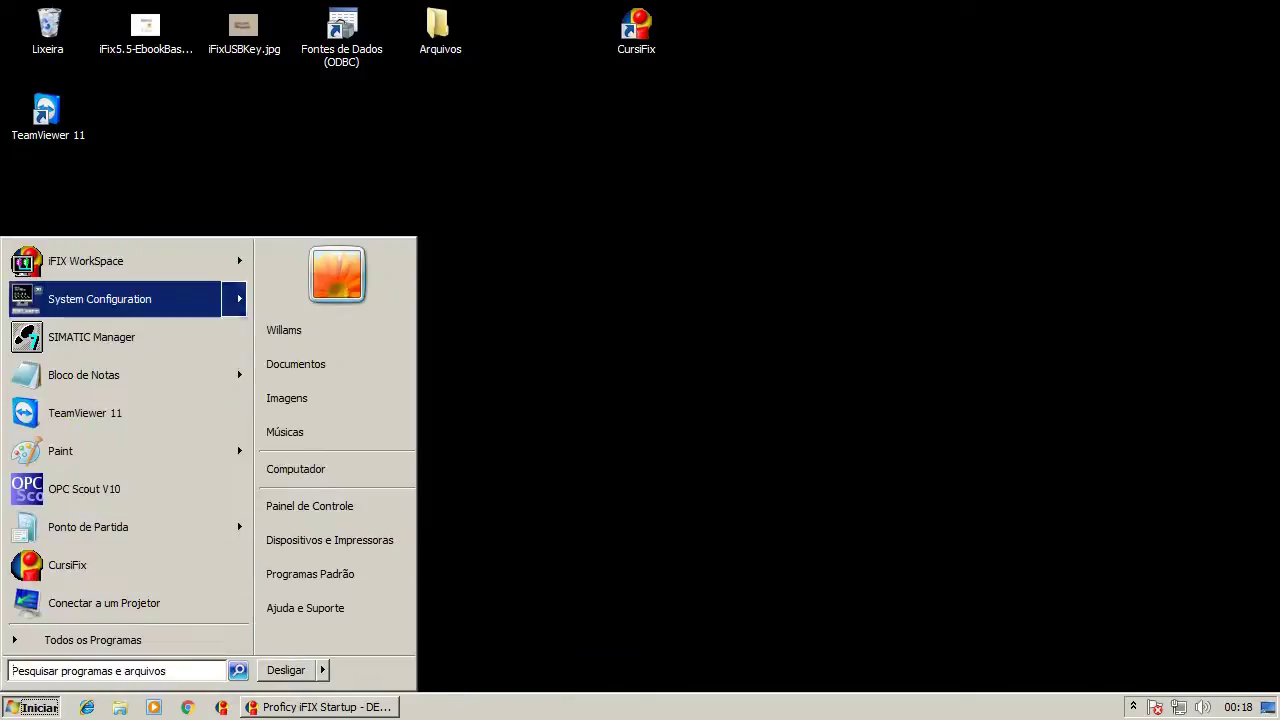
mouse_move(203, 272)
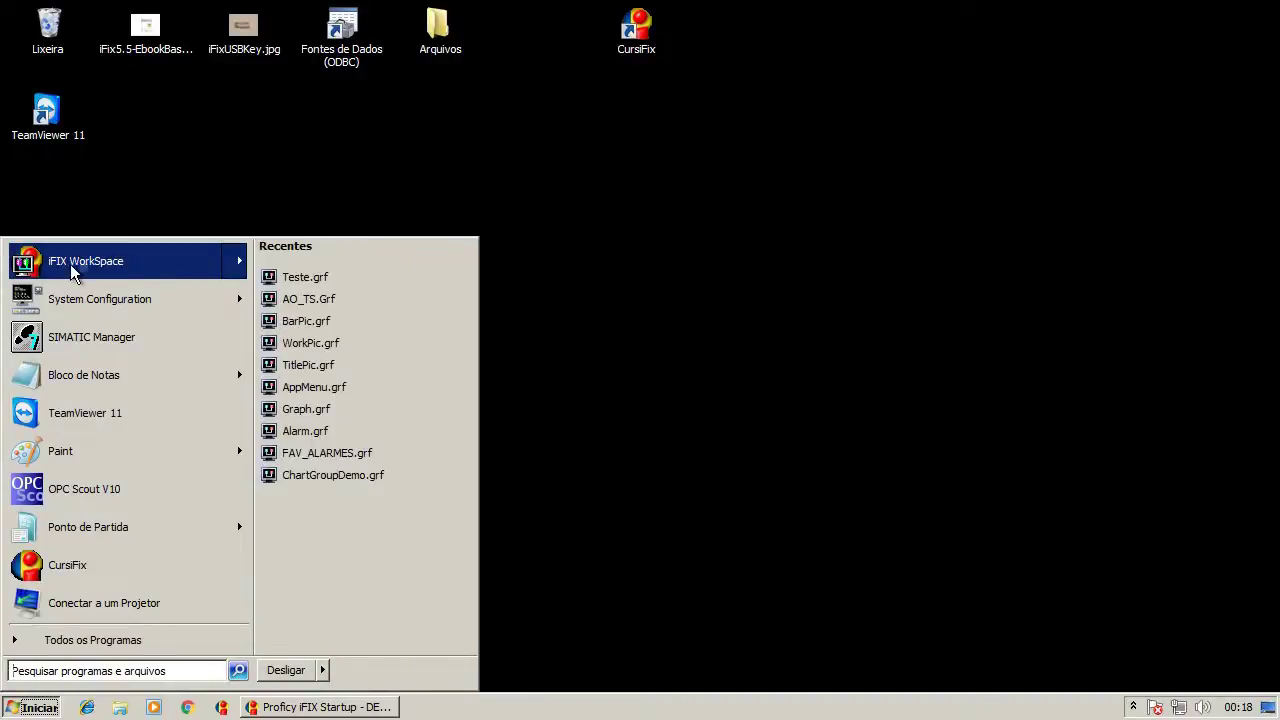
click(32, 266)
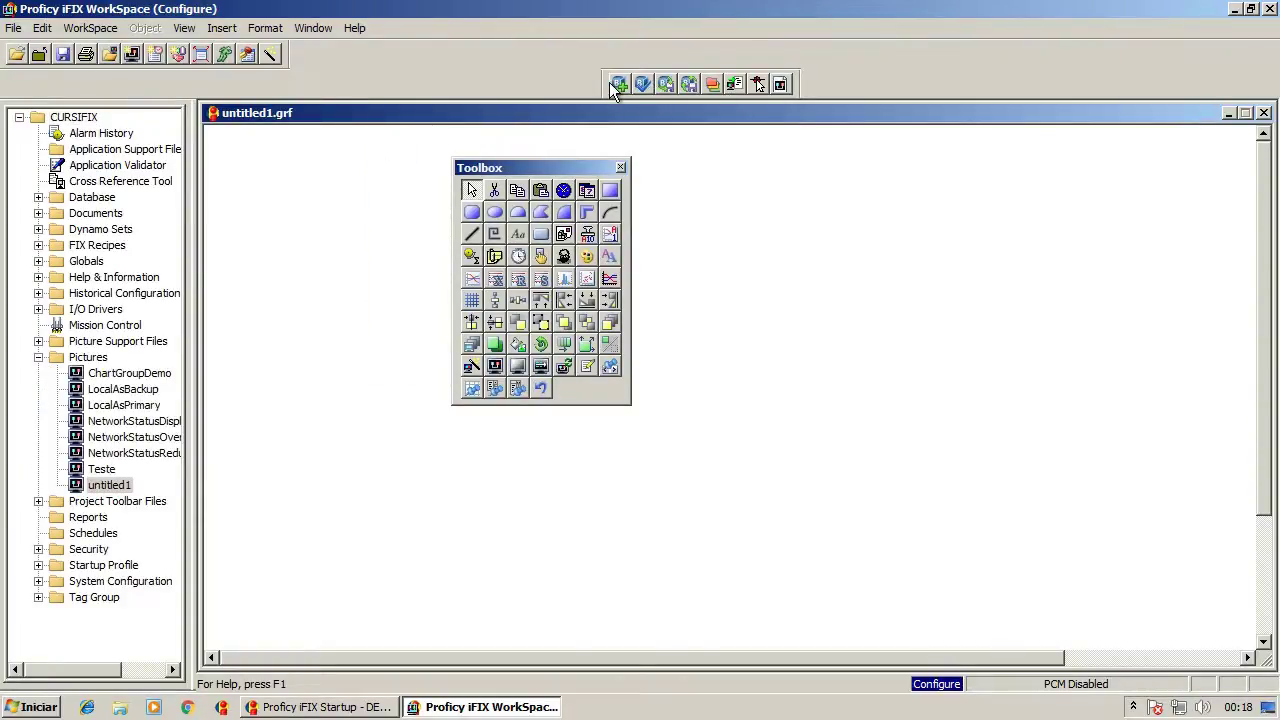
Dock the toolbar sitting on the second row directly after the toolbar on the first row
drag(611, 84, 290, 51)
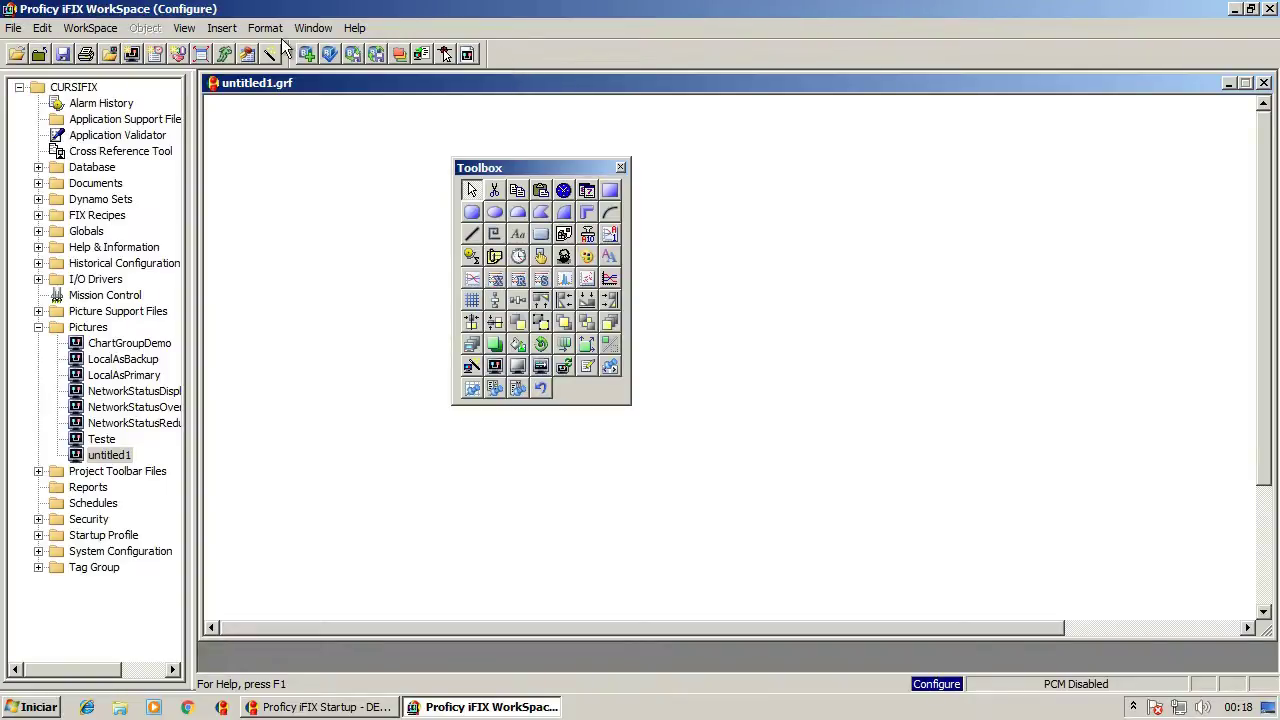
click(184, 28)
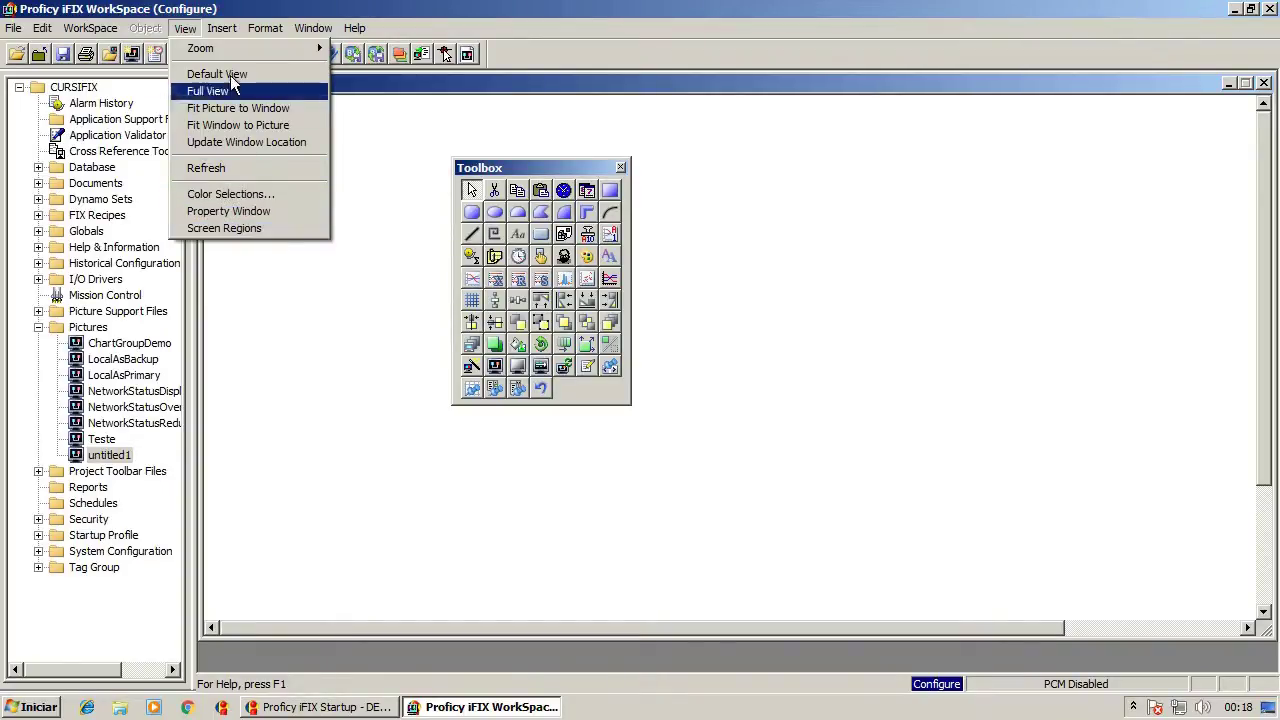
click(177, 30)
Review which toolbars are available for the WorkSpace and Picture owners, leaving the selection as it is
click(80, 30)
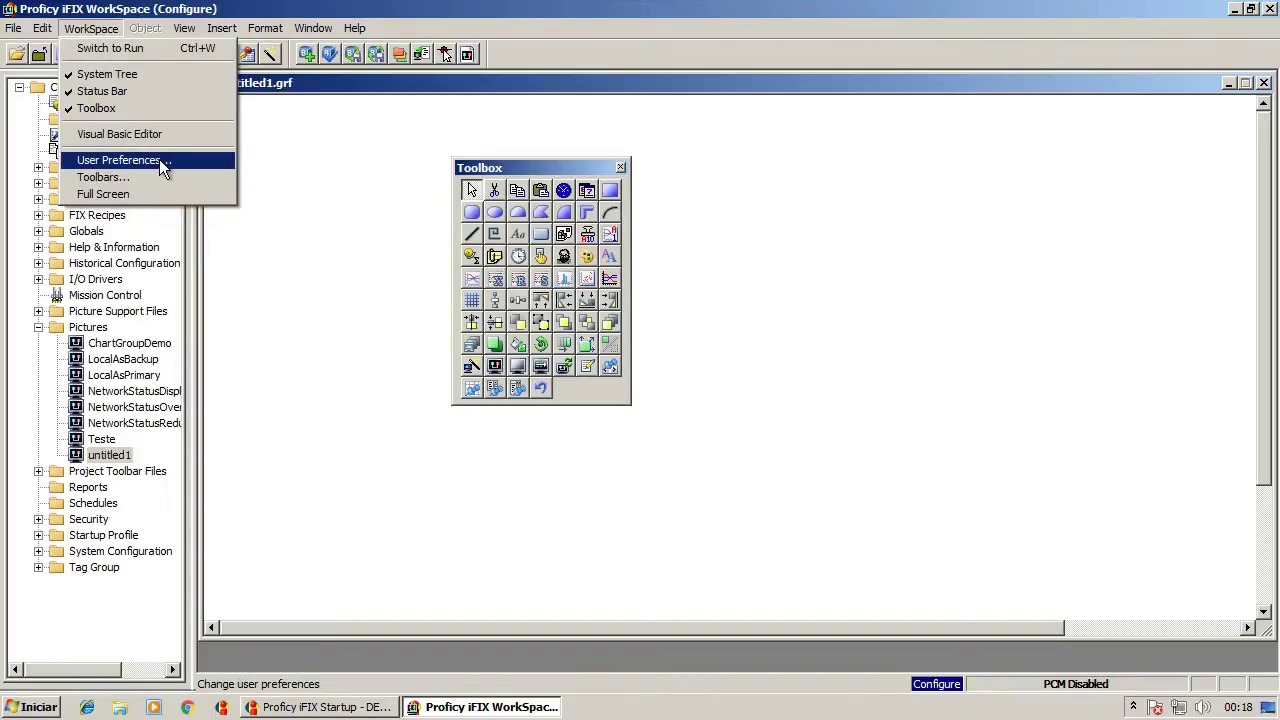
click(155, 175)
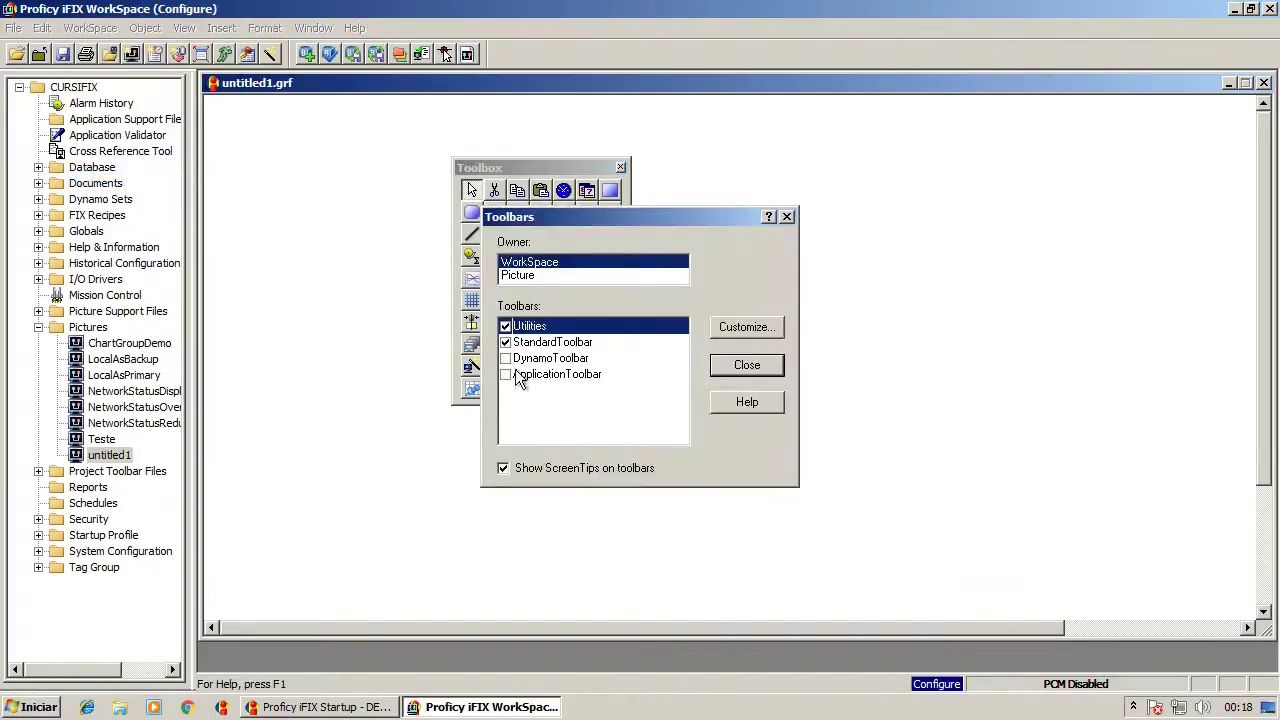
click(532, 276)
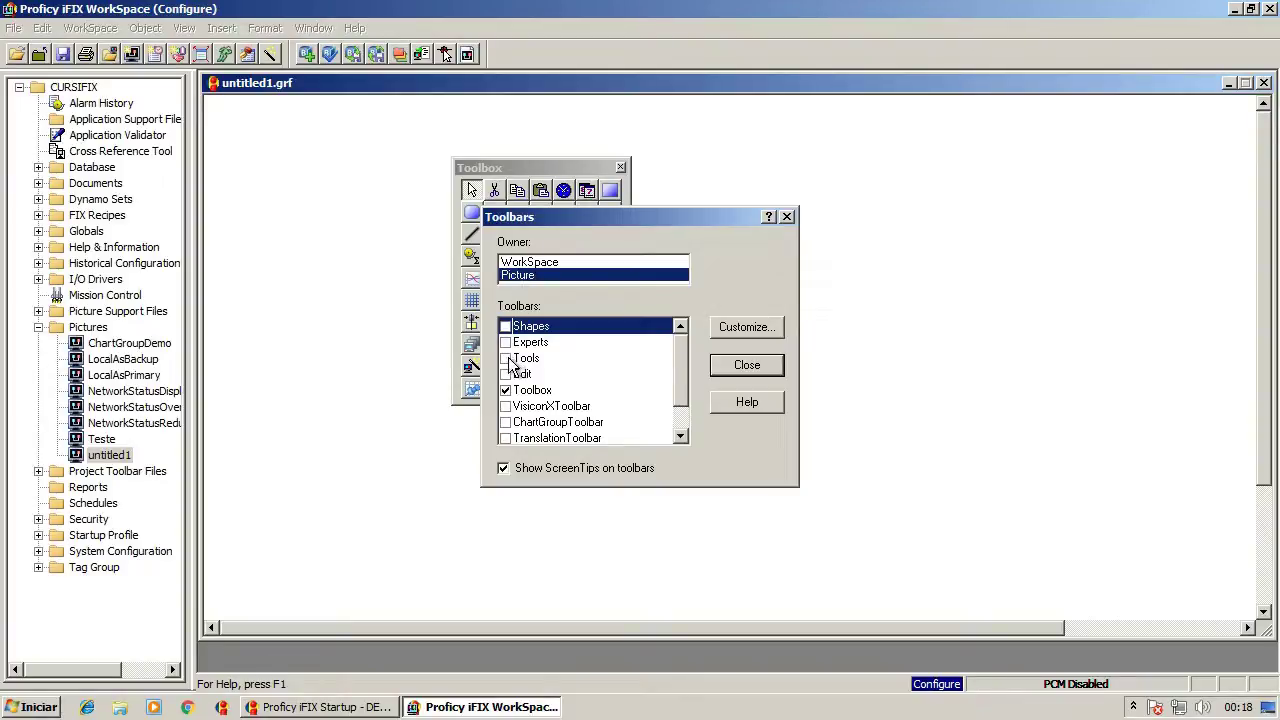
click(525, 59)
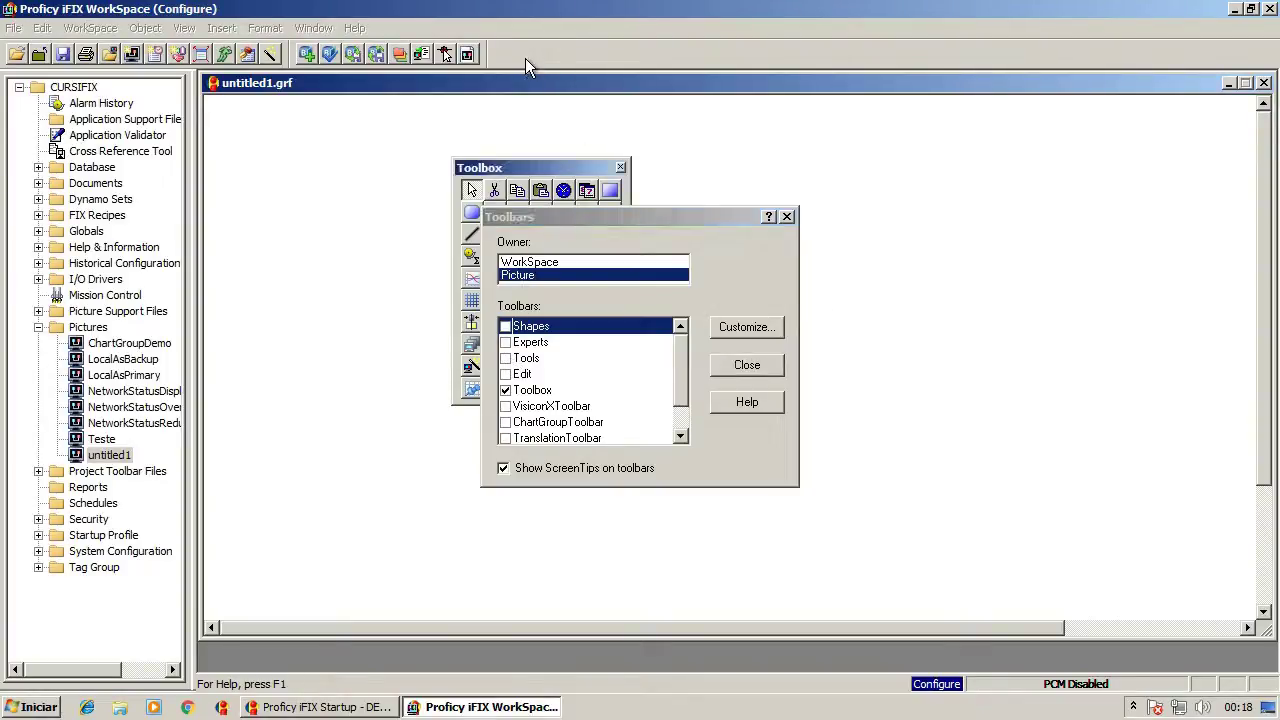
click(755, 369)
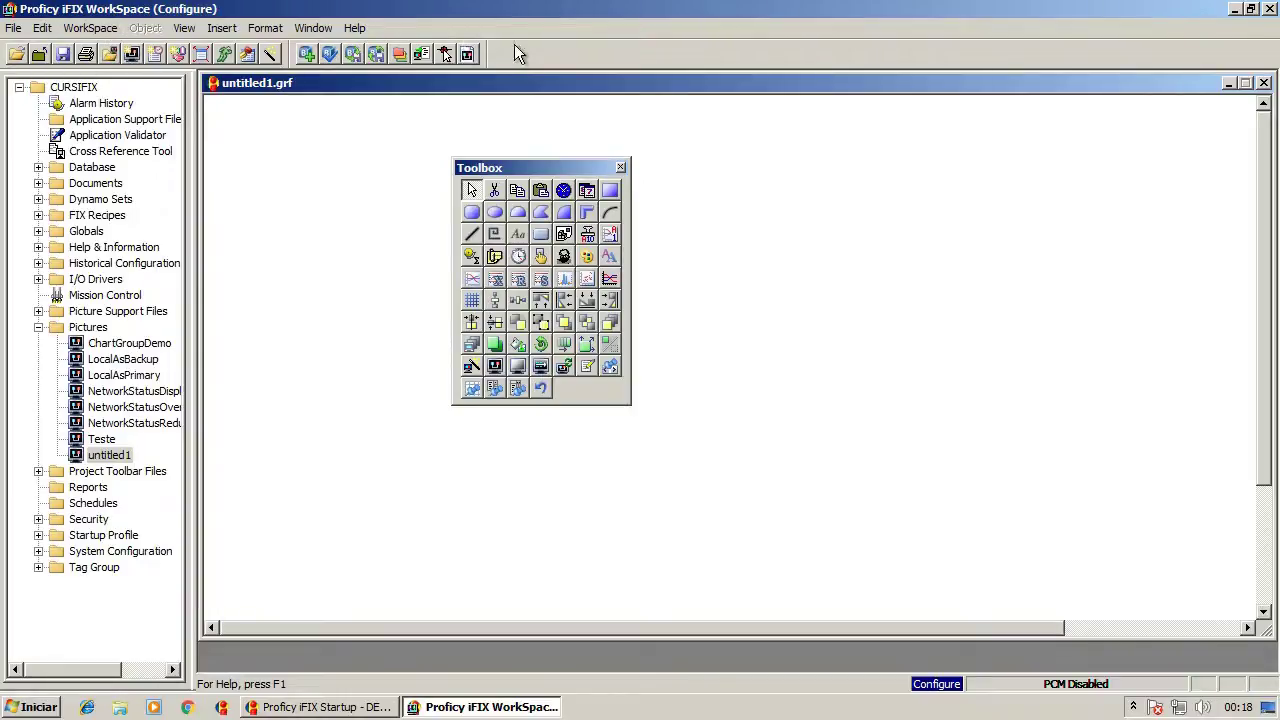
Show the ApplicationToolbar docked at the end of the toolbar row, and move the floating Toolbox clear of the Toolbars dialog
click(97, 30)
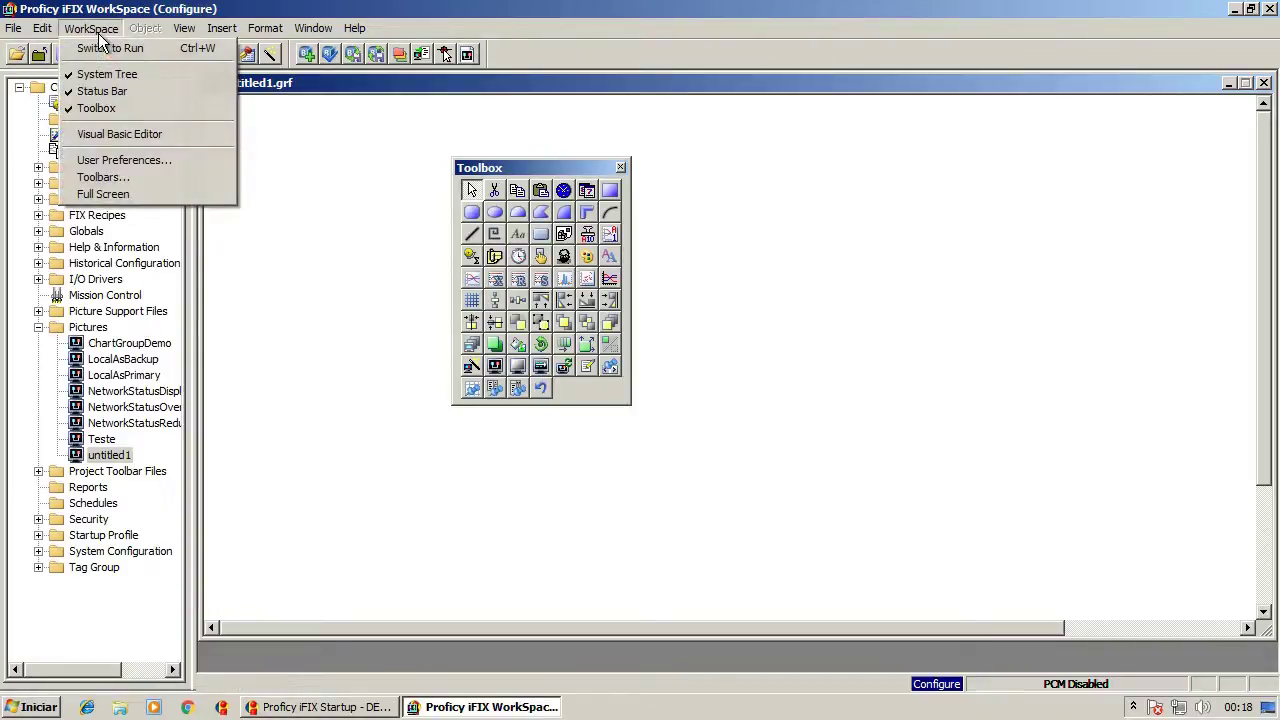
click(137, 177)
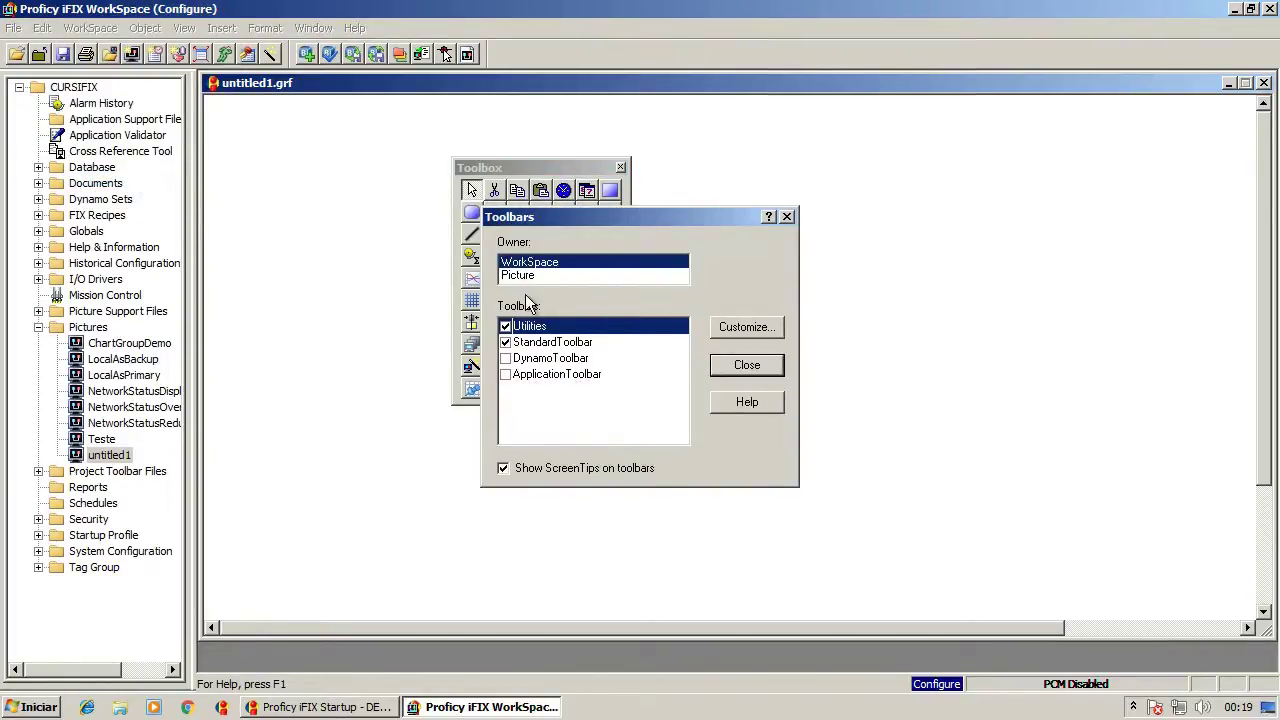
click(505, 374)
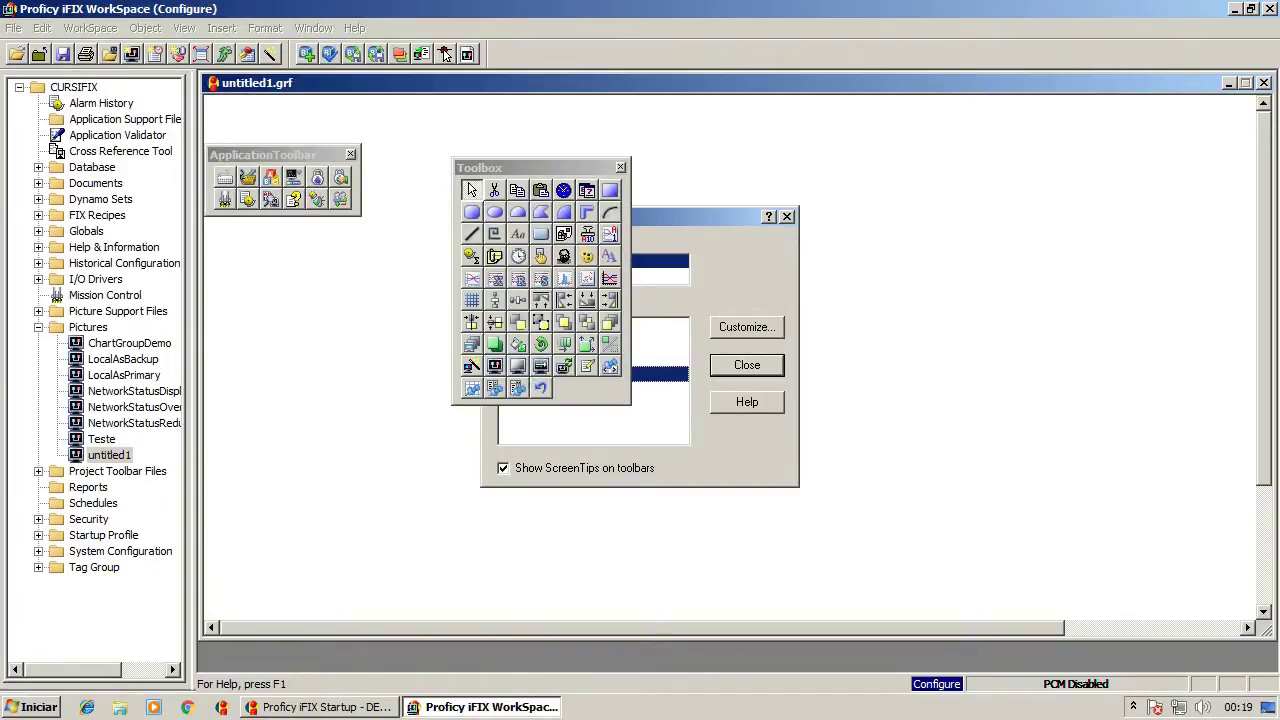
drag(318, 163, 580, 41)
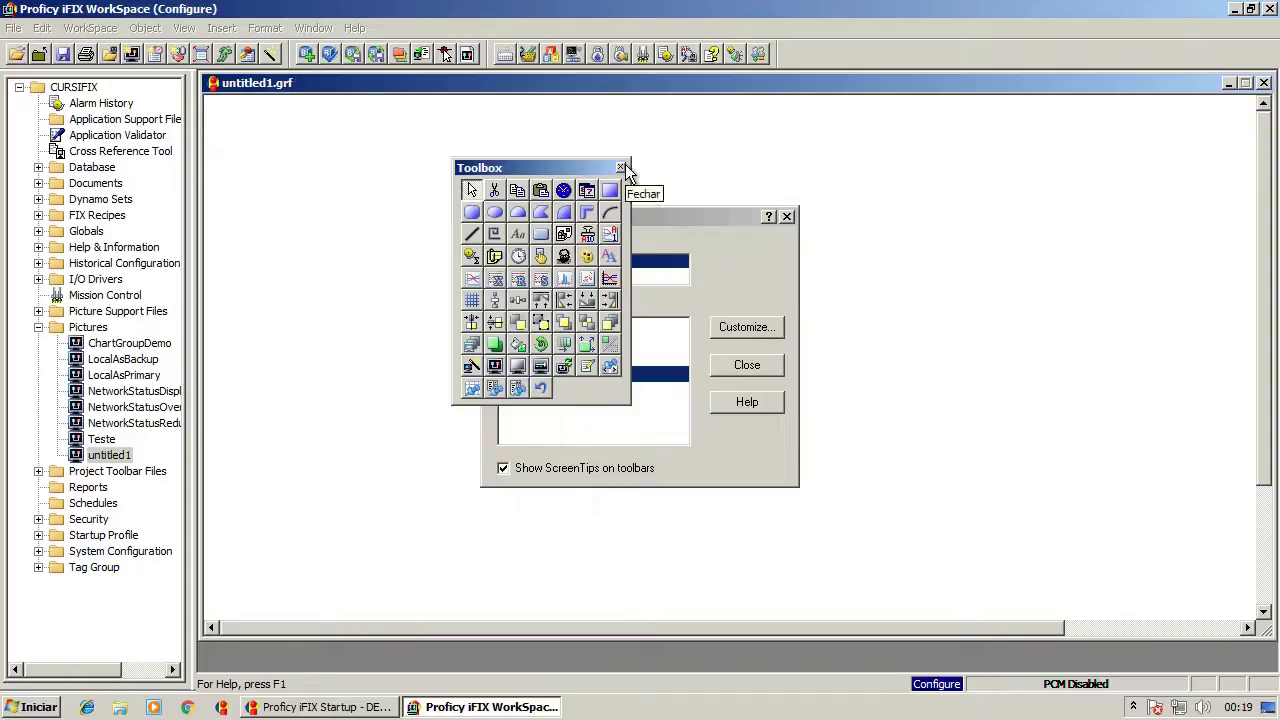
drag(987, 137, 989, 138)
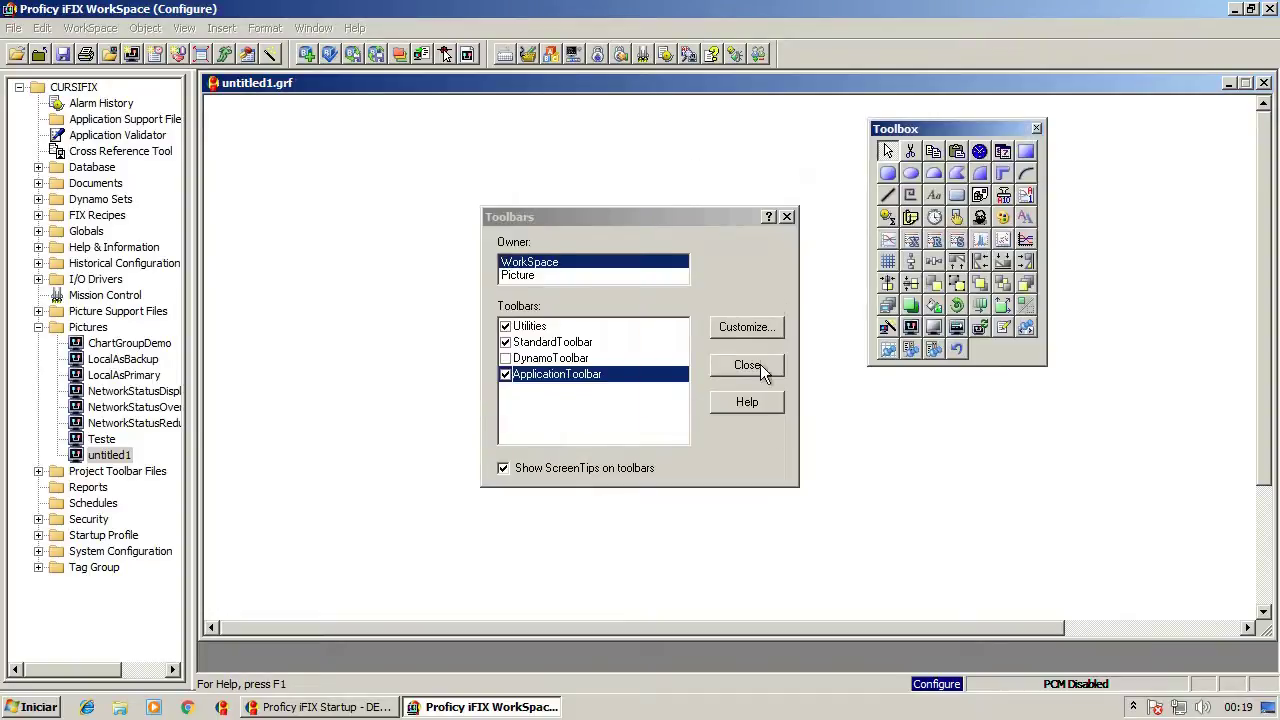
click(750, 367)
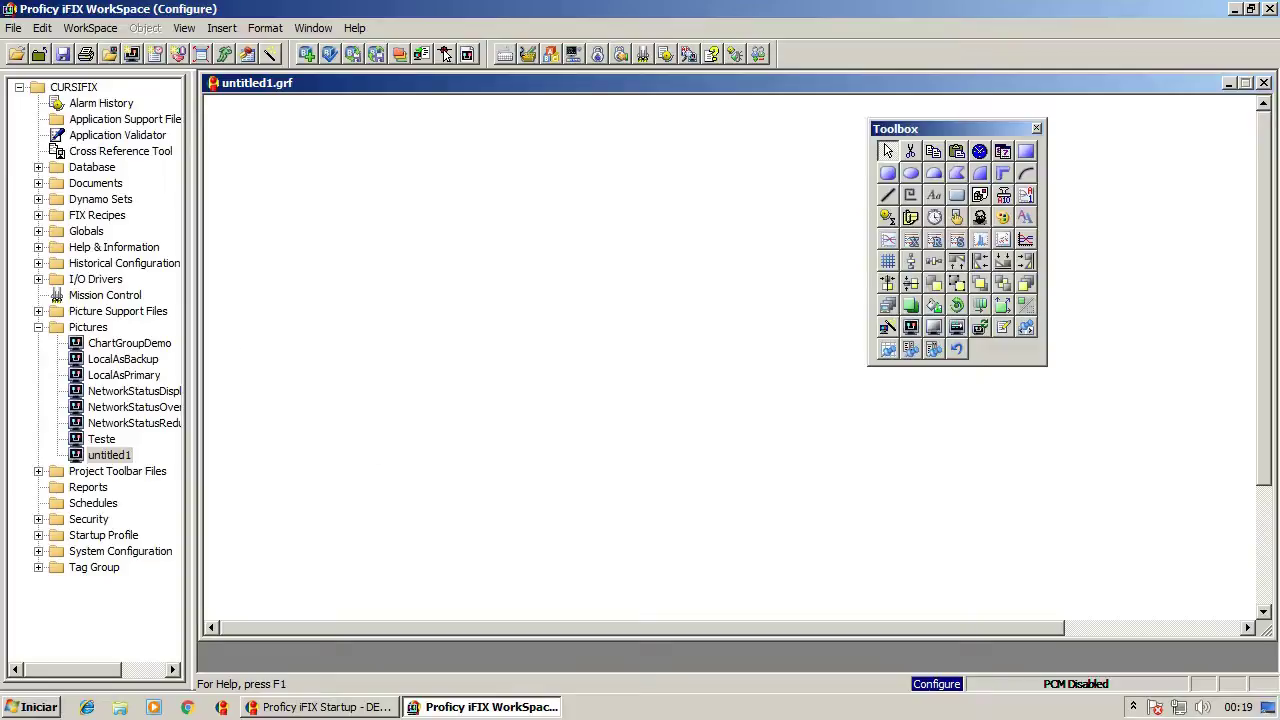
Undock the system tree into a floating window over the picture, and make it wider and shorter
drag(501, 176, 531, 275)
drag(555, 209, 601, 127)
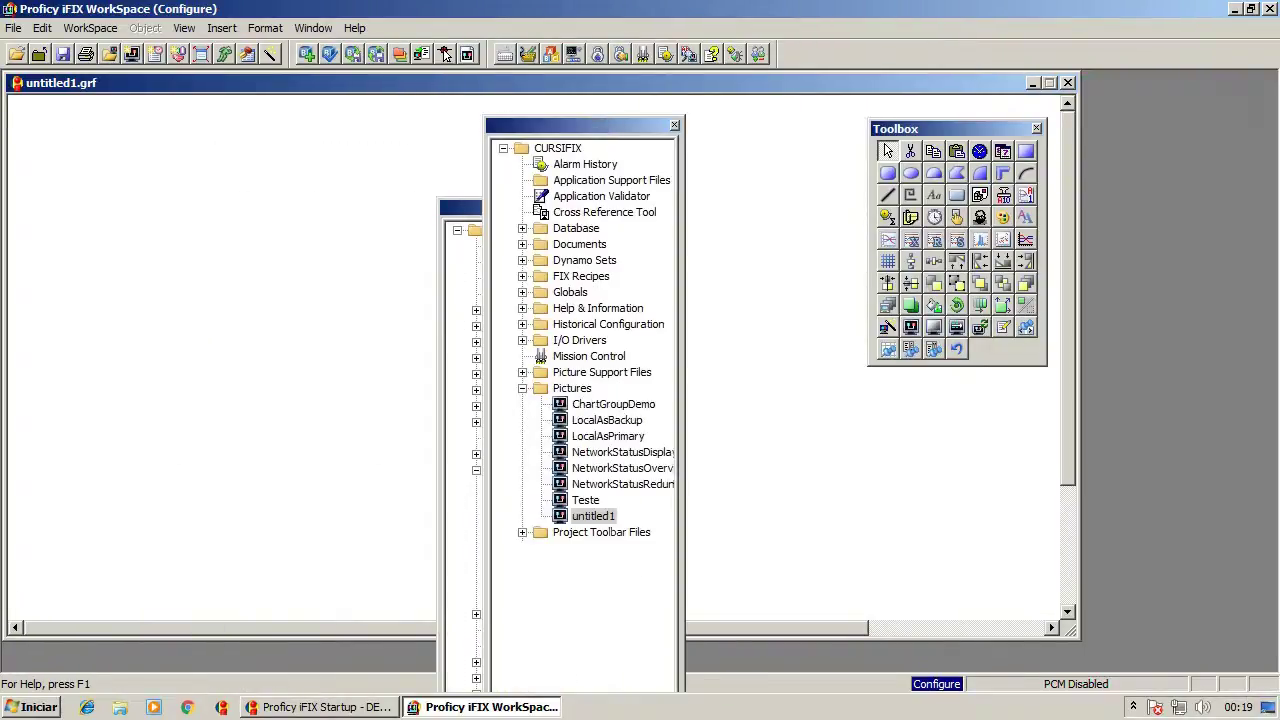
drag(609, 117, 655, 128)
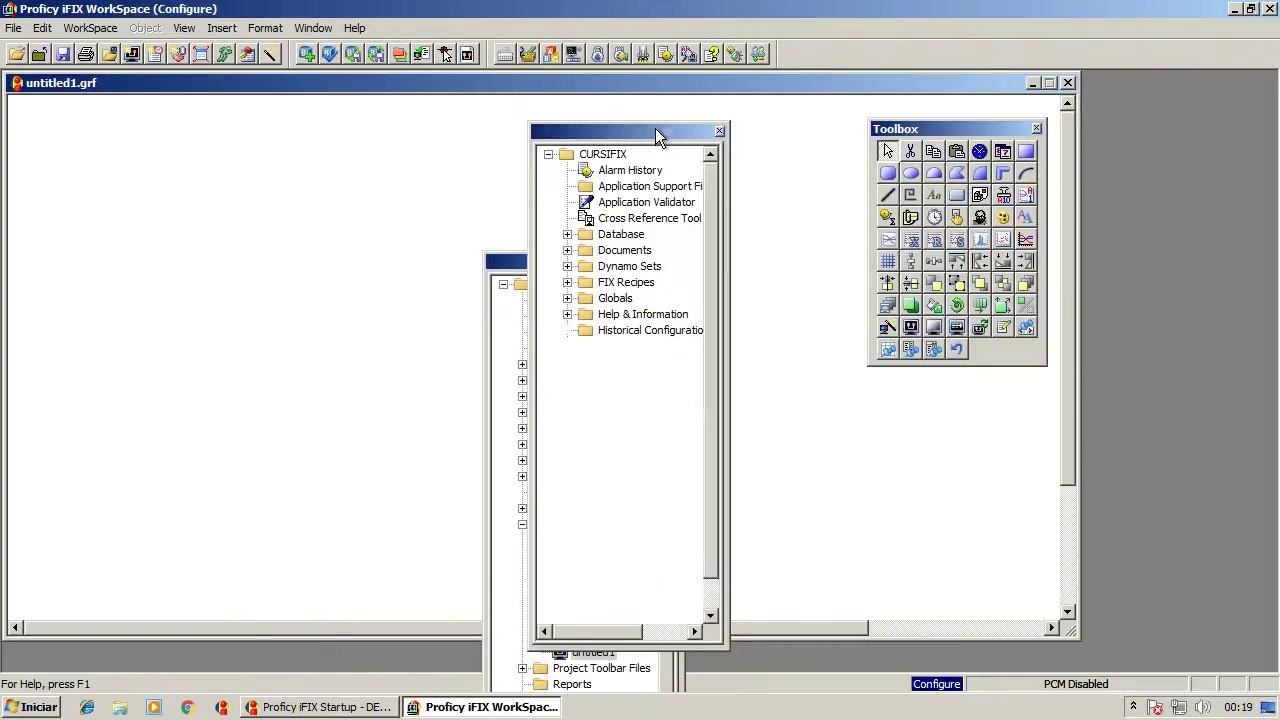
drag(530, 206, 455, 206)
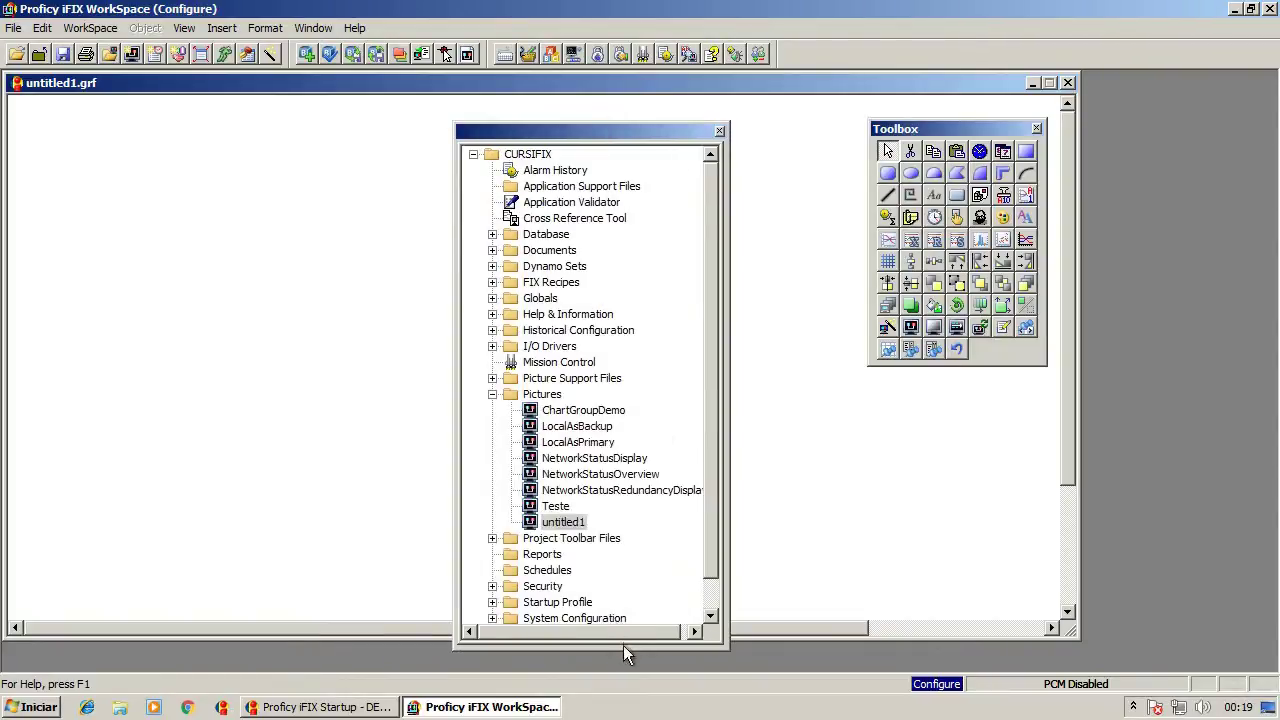
drag(623, 648, 627, 515)
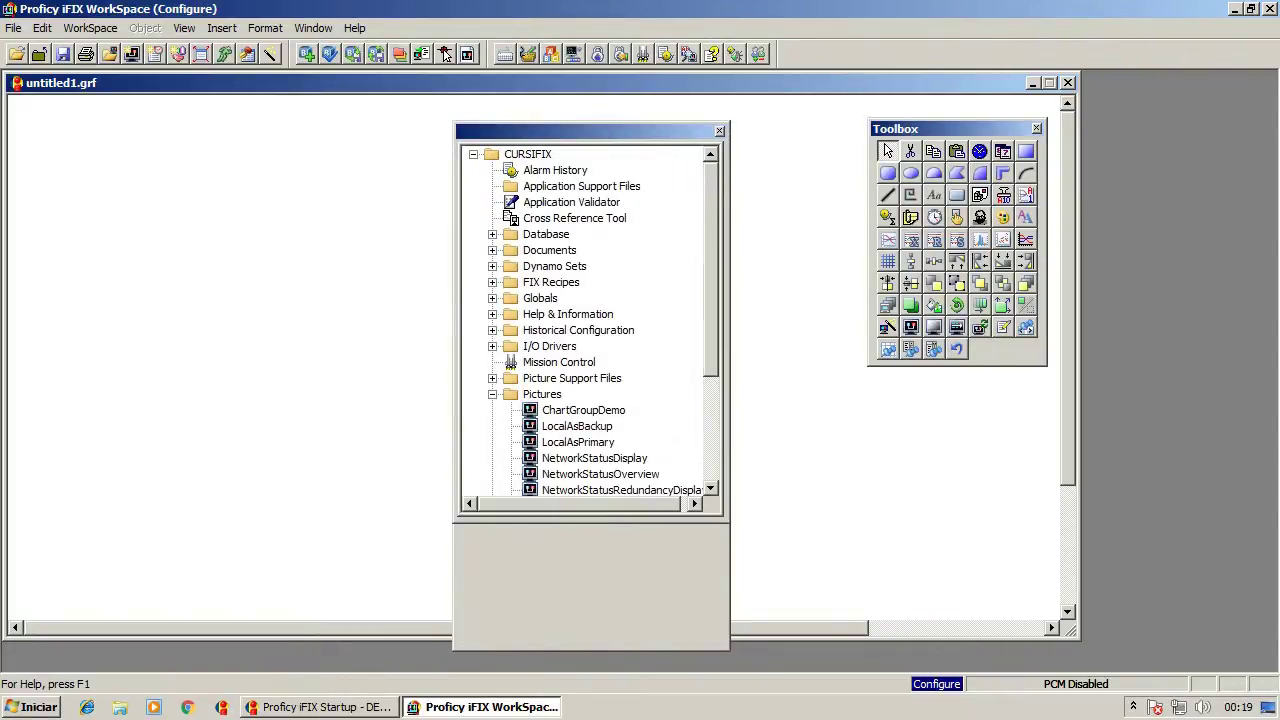
Move the floating system tree over the picture's right edge and place the Toolbox just to its left
drag(625, 135, 1000, 175)
drag(880, 131, 537, 150)
drag(990, 171, 1085, 119)
drag(672, 148, 681, 155)
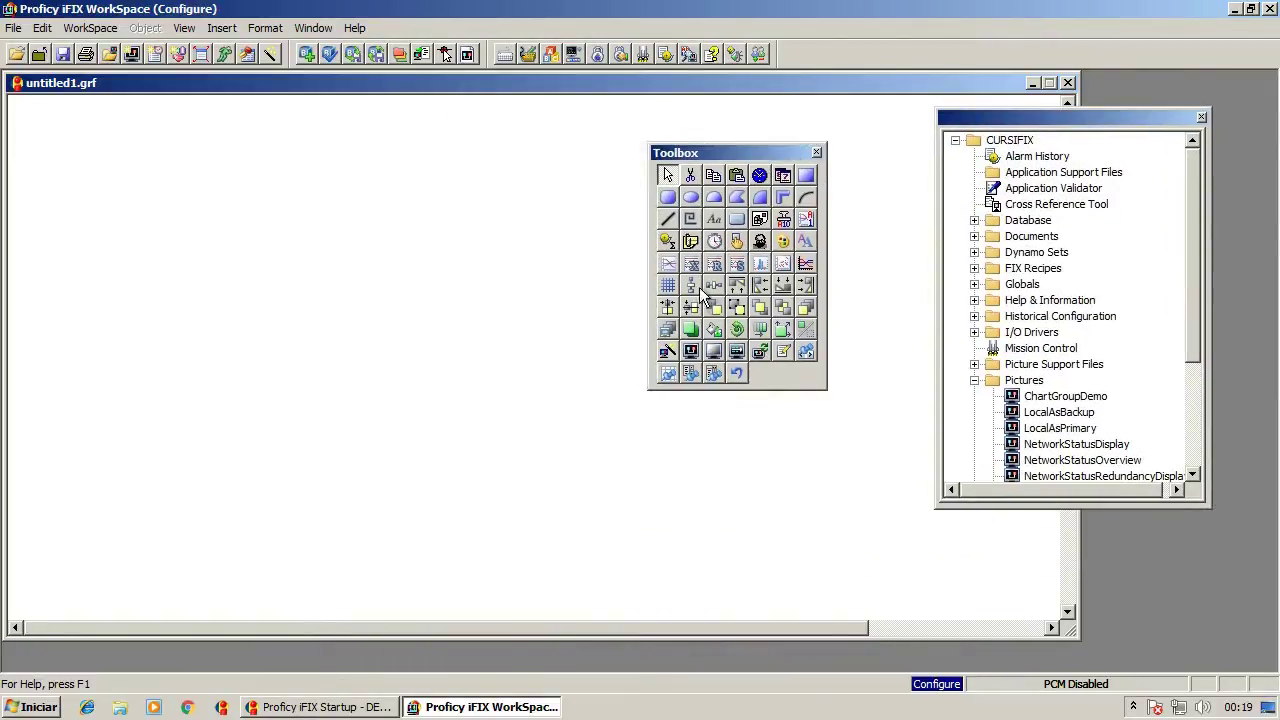
Draw a small horizontal oval in the picture's upper-left area as a test, and delete it
click(690, 196)
drag(84, 166, 218, 241)
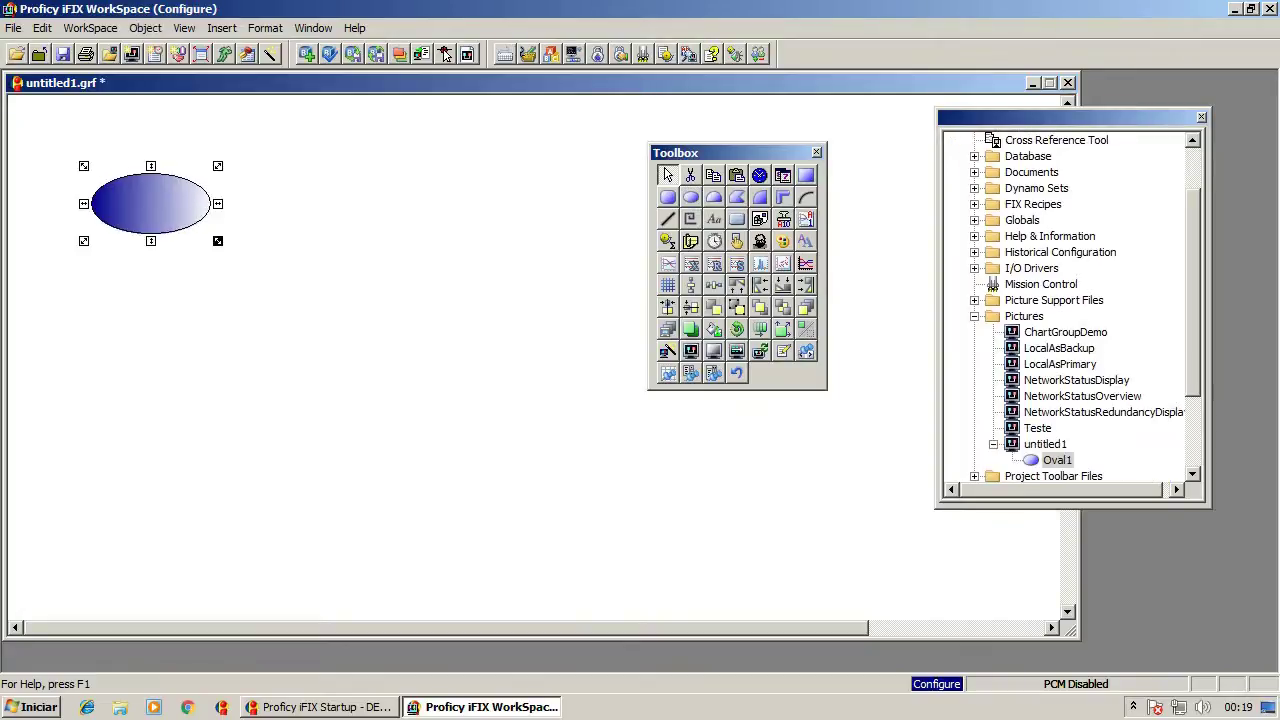
click(317, 292)
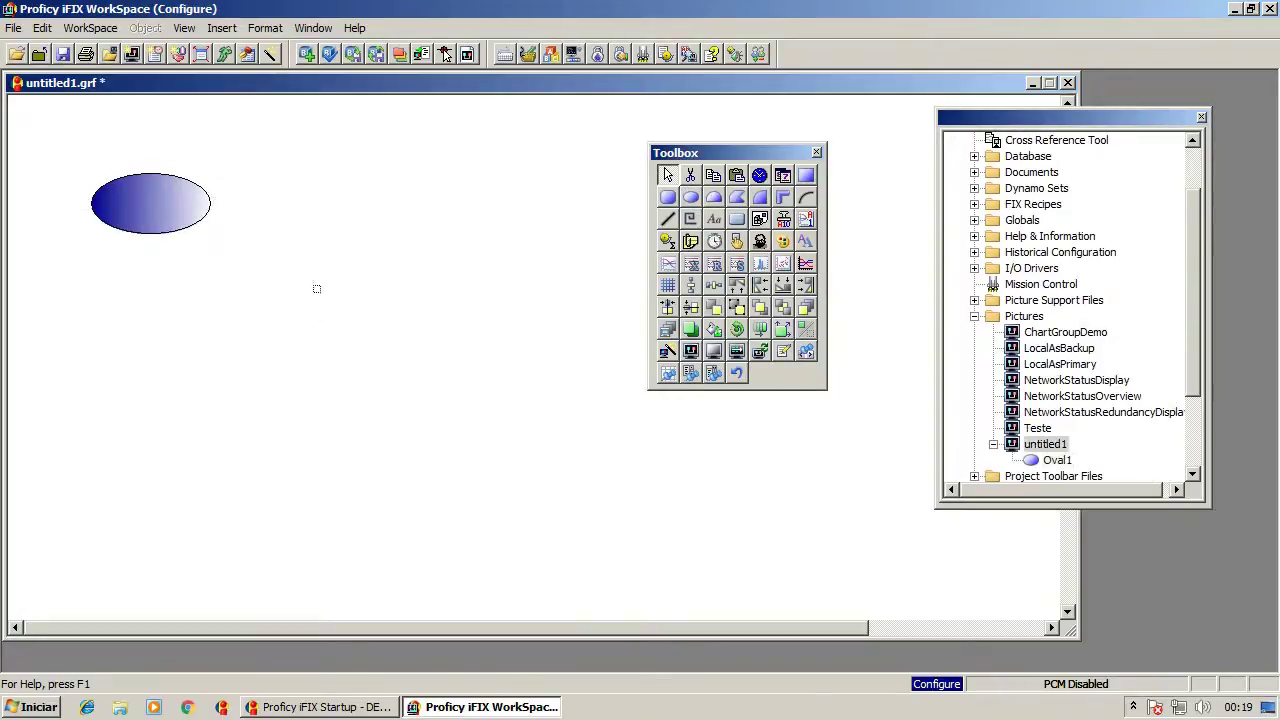
click(134, 220)
key(Delete)
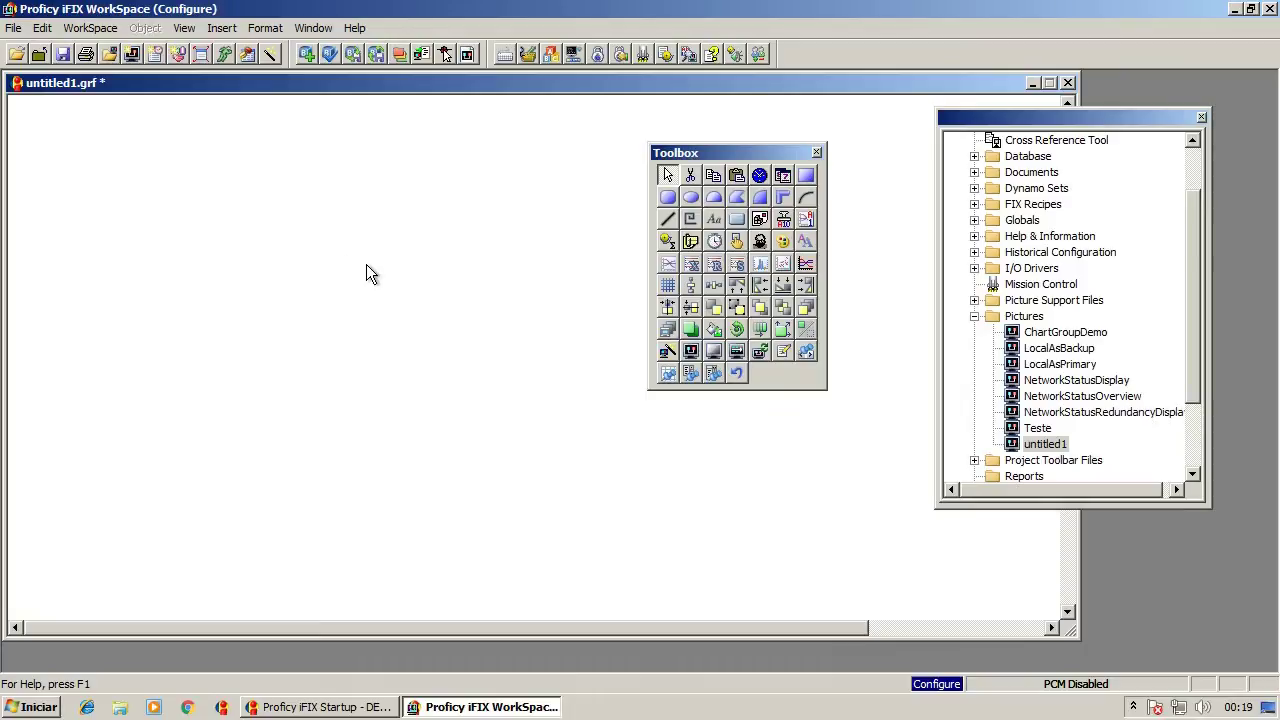